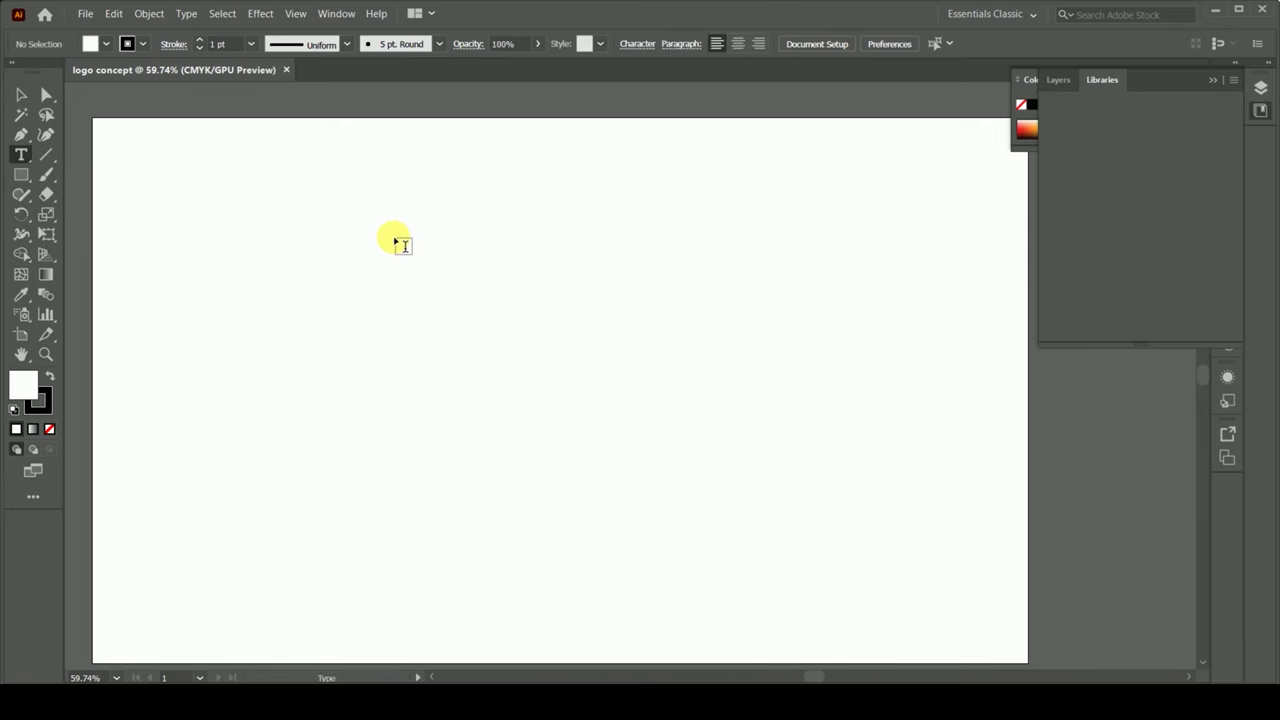
- Type the heading '# AK Gamming Kanda', enlarge it and place it at the artboard top
left_click(396, 244)
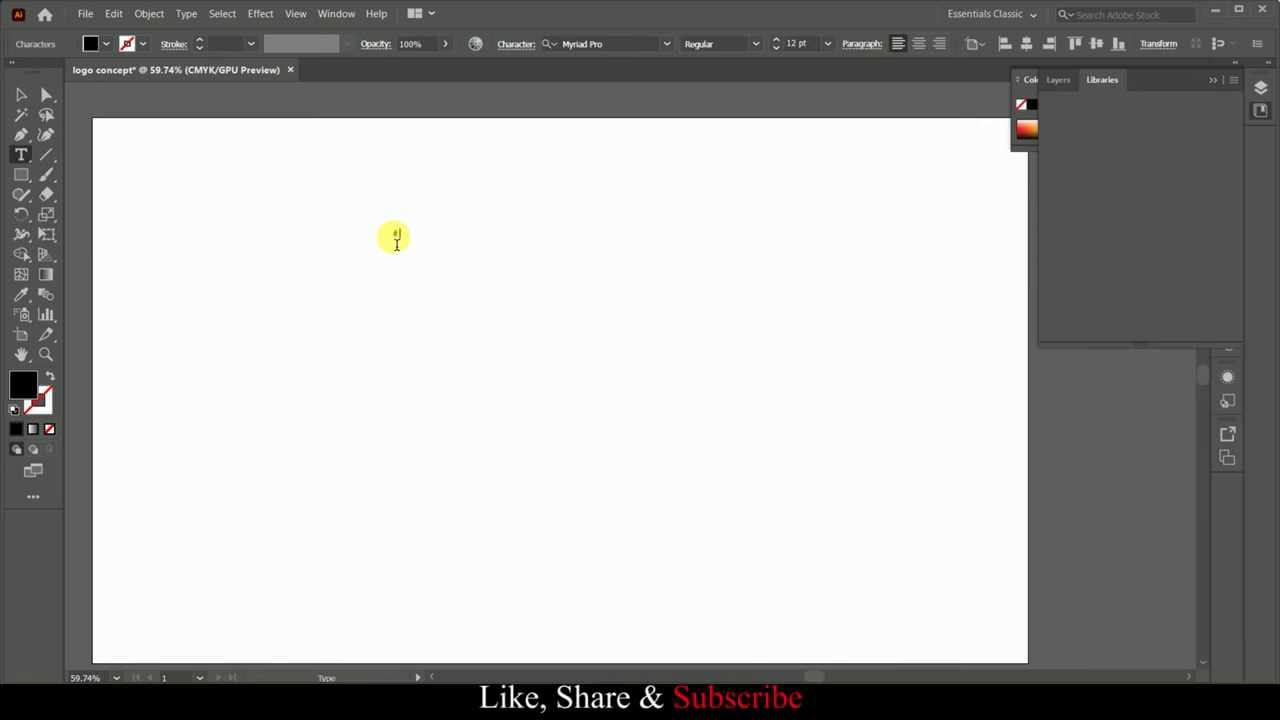
type("Ai")
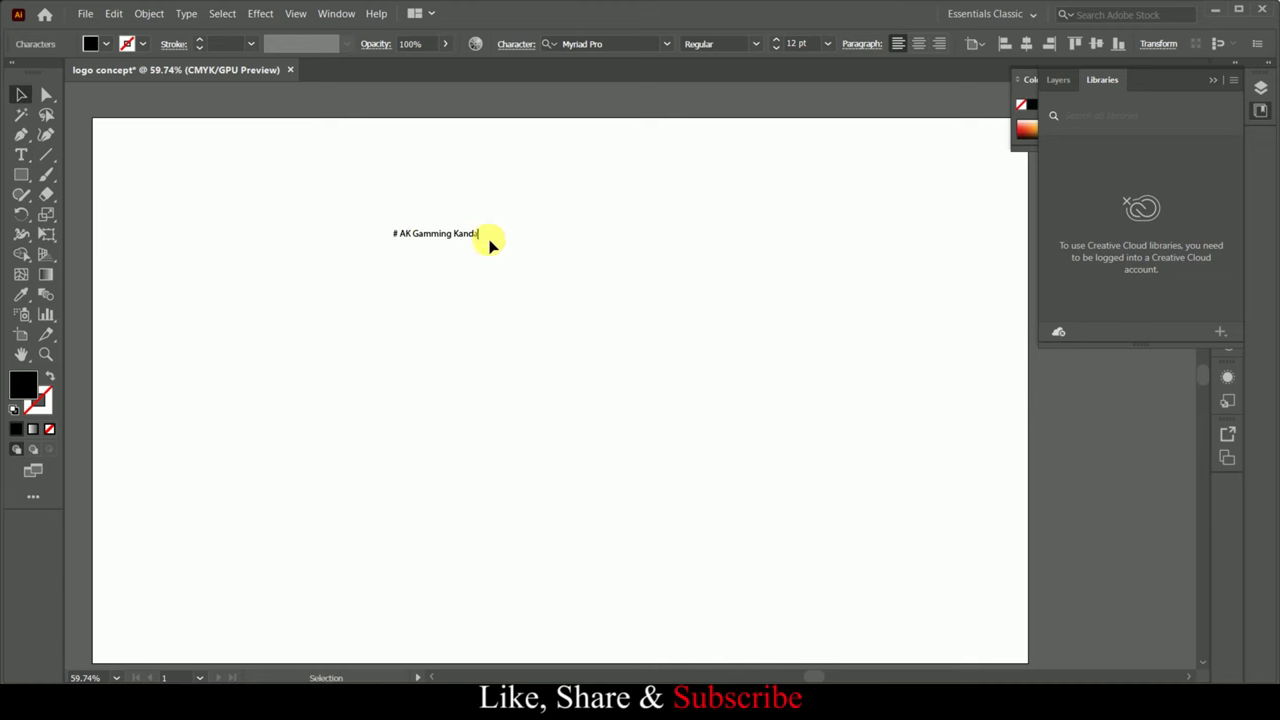
key("Escape")
left_click_drag(673, 173, 720, 194)
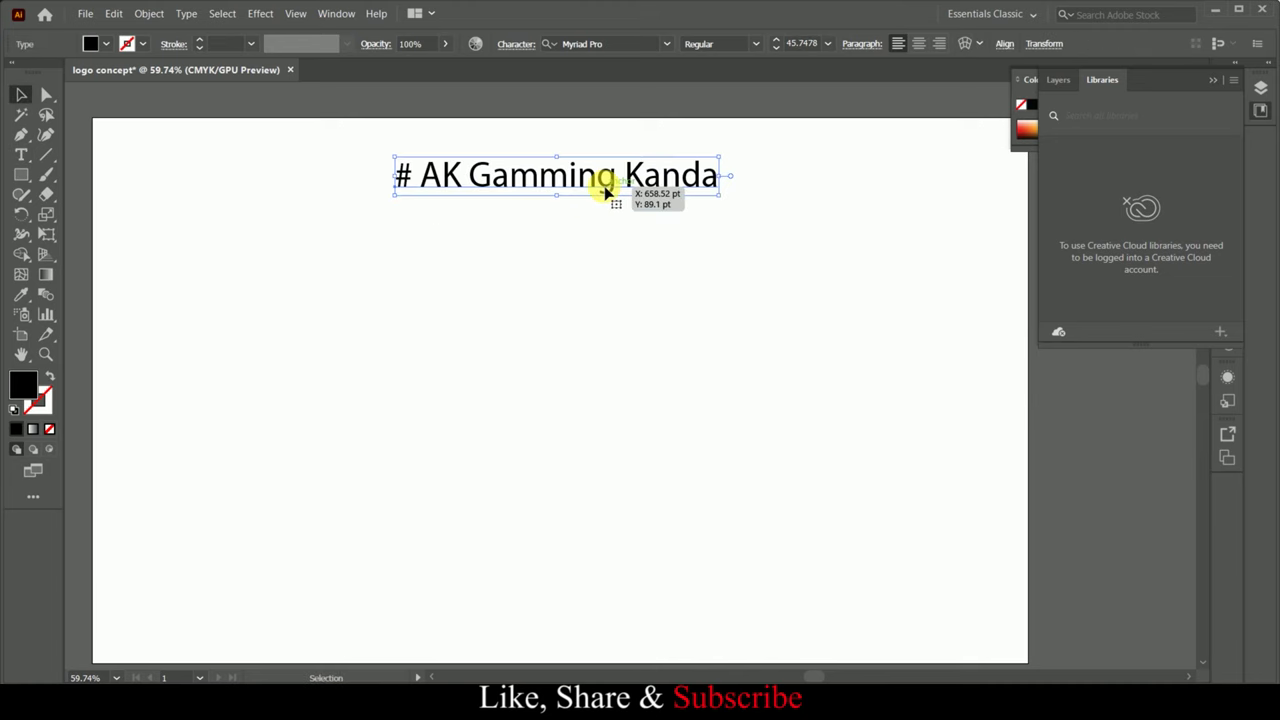
left_click_drag(606, 223, 611, 149)
left_click(1212, 86)
left_click(492, 303)
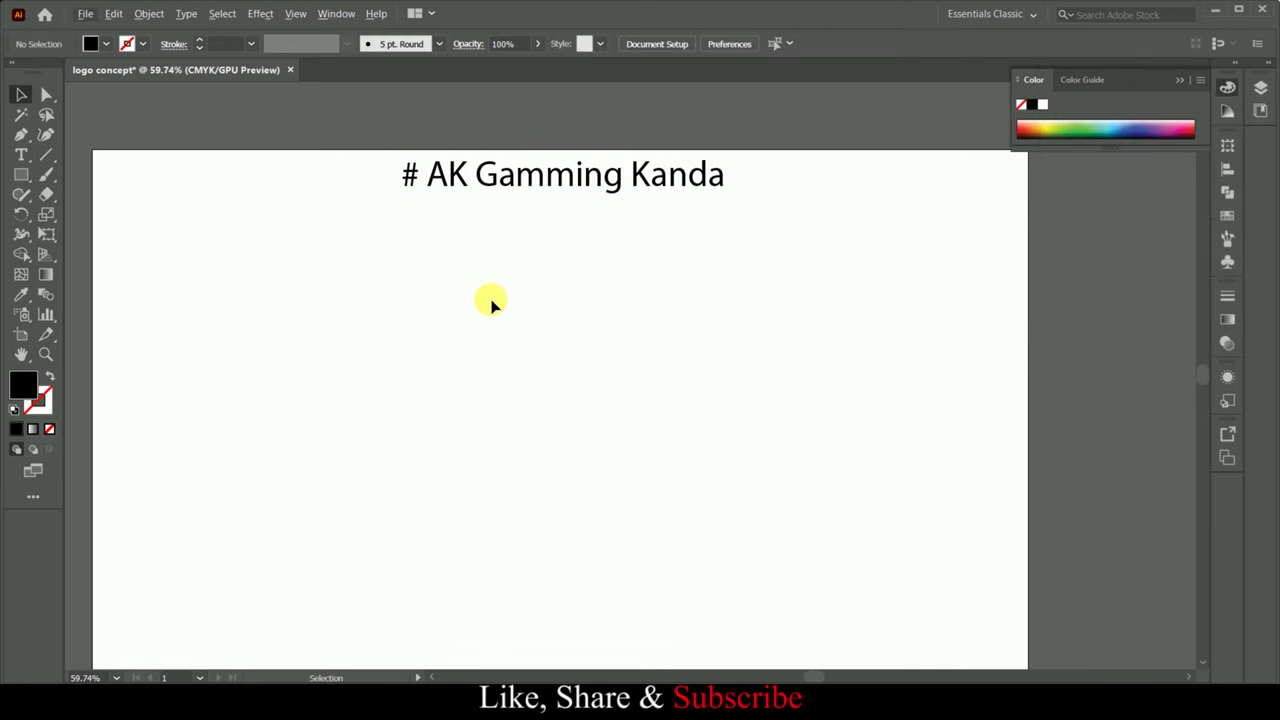
- Draw a slanted line below the heading, rotate it and give it a black stroke
left_click(46, 155)
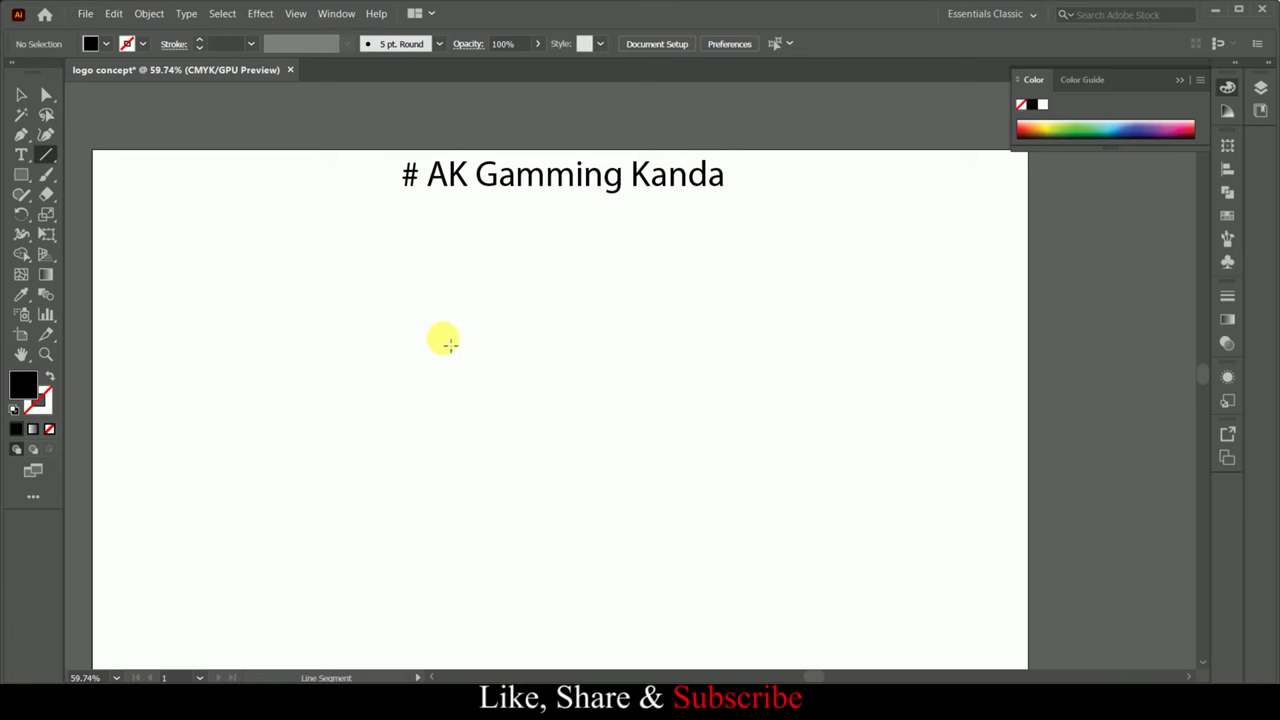
left_click_drag(443, 338, 301, 609)
right_click(389, 434)
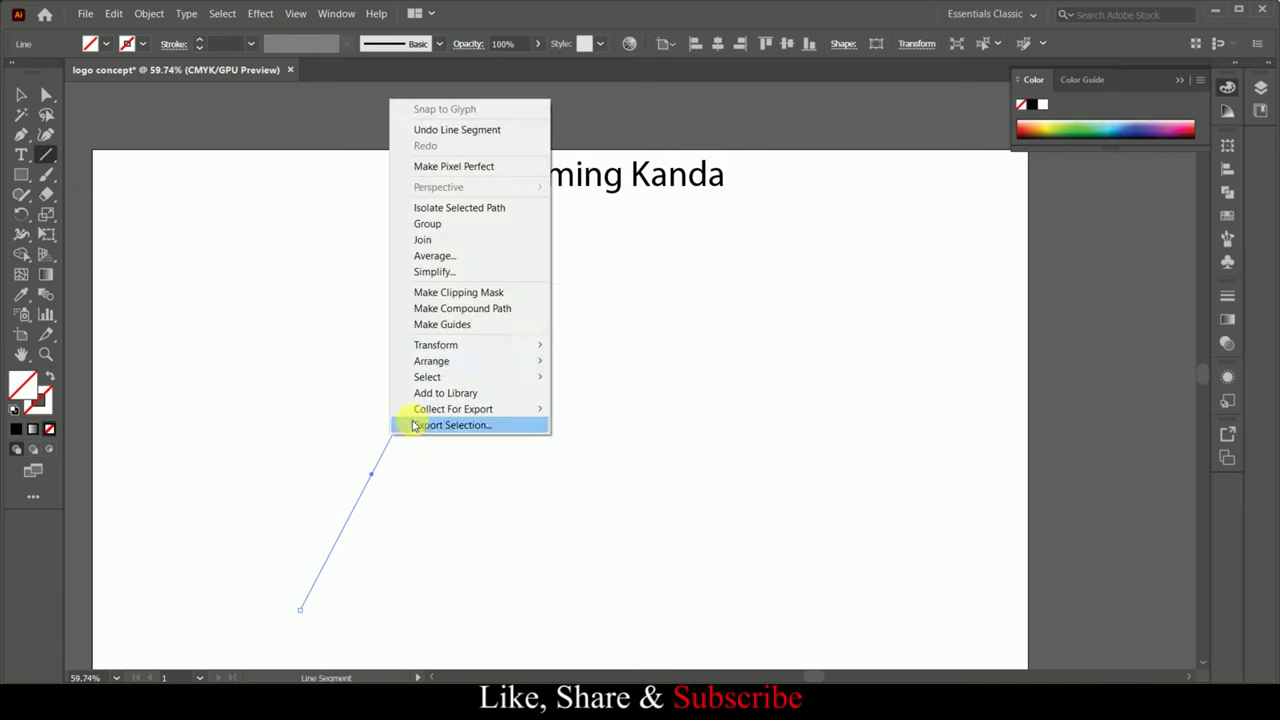
mouse_move(436, 345)
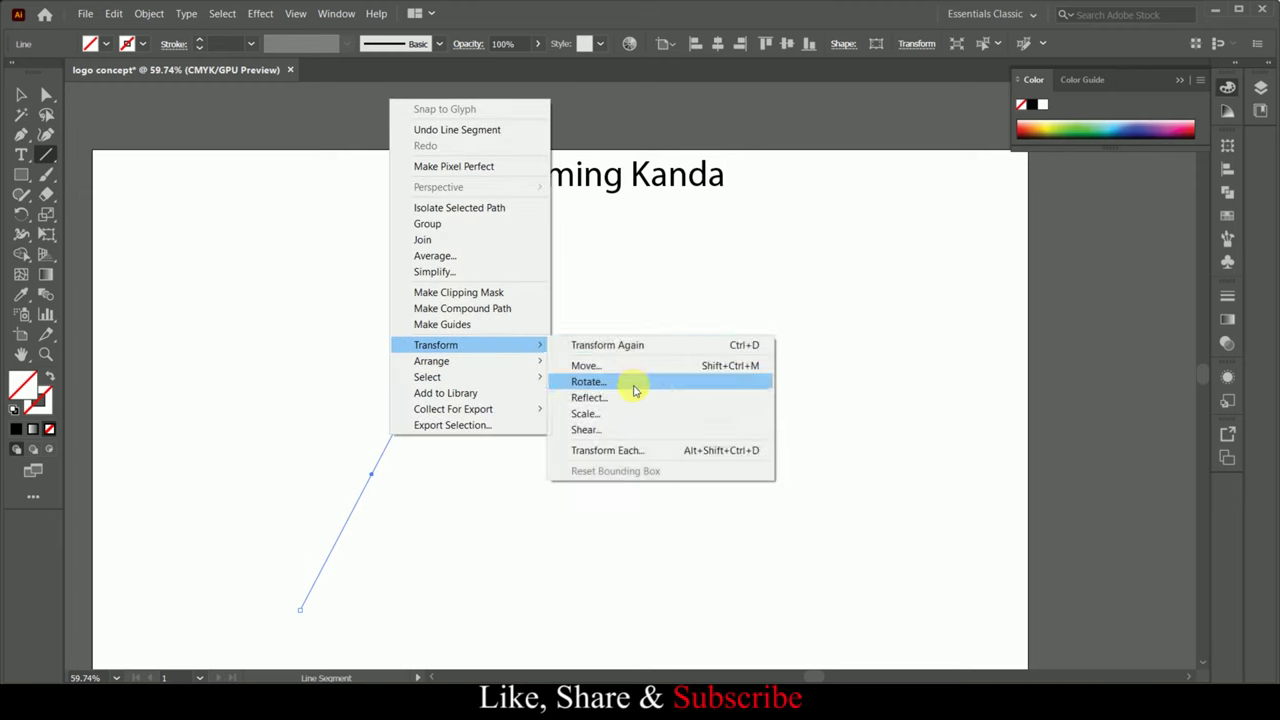
left_click(634, 390)
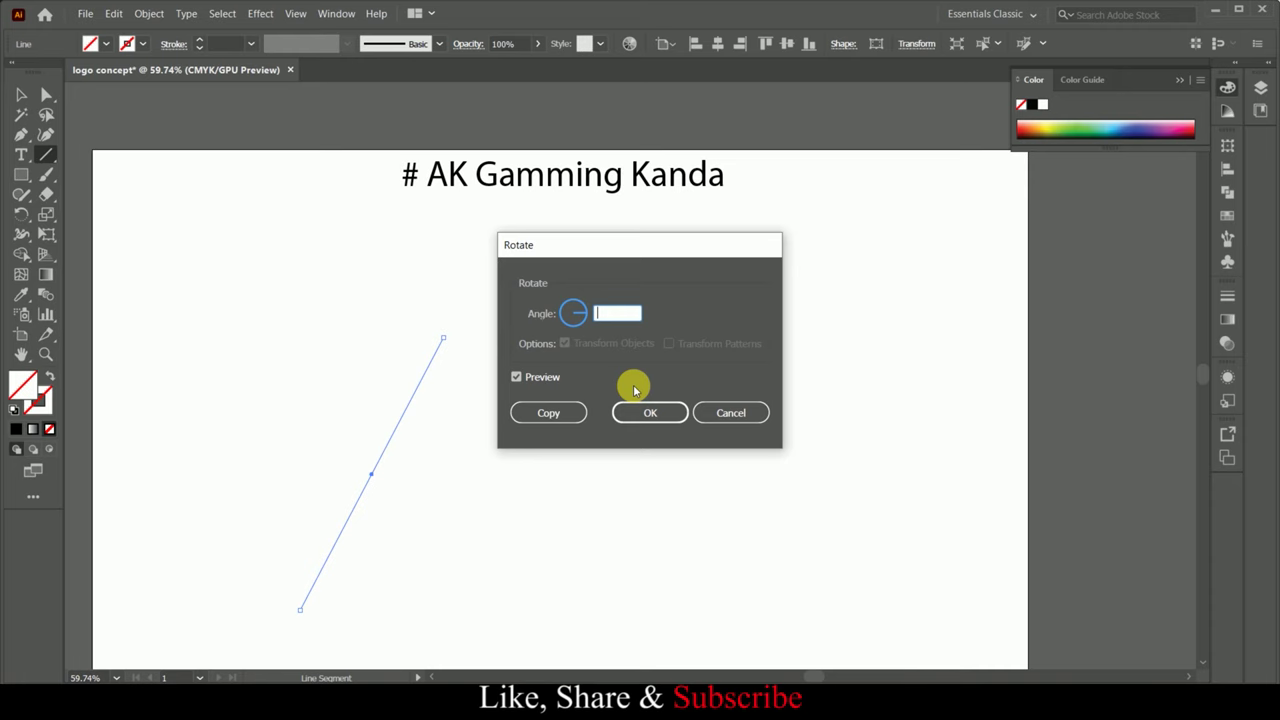
type("45")
key("Return")
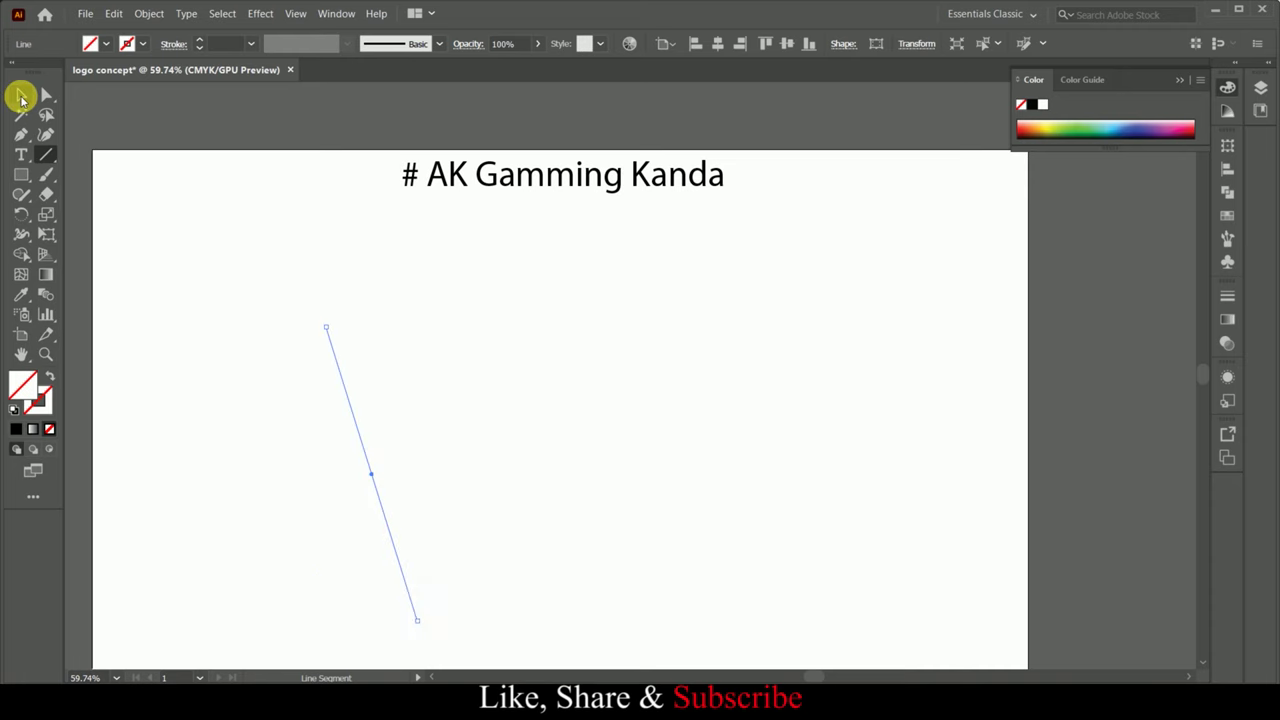
left_click(202, 43)
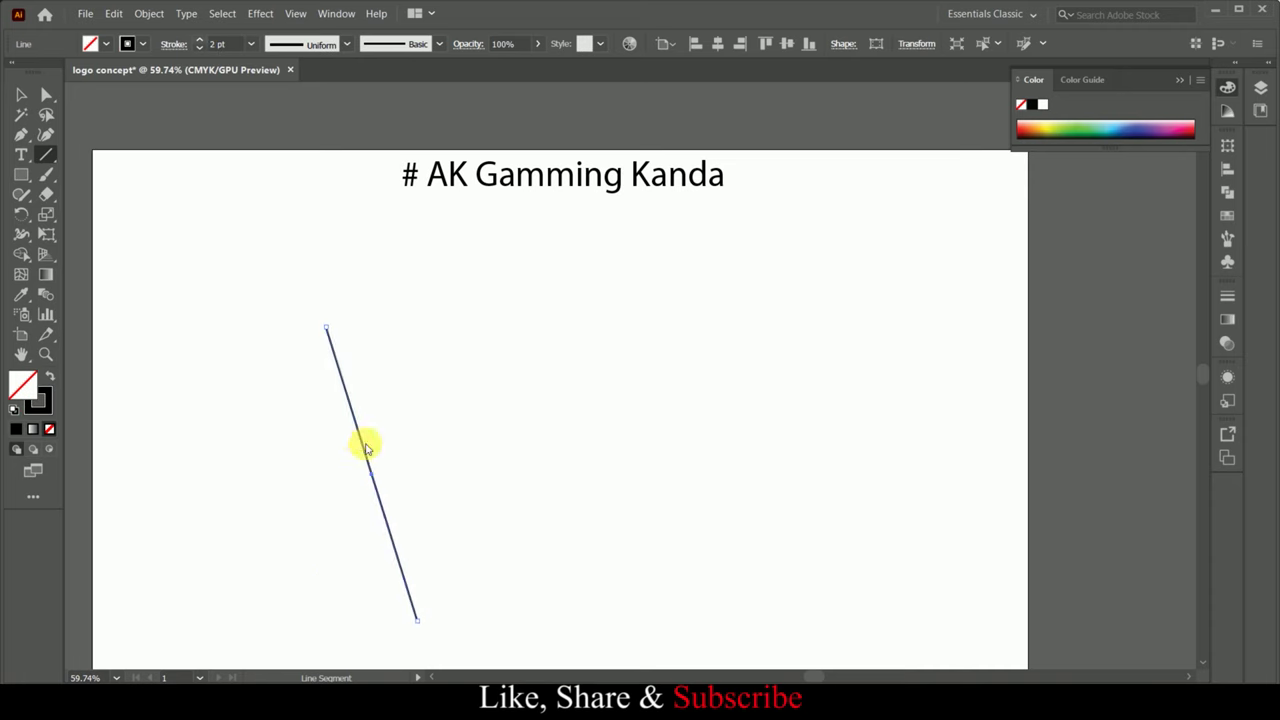
- Alt-drag two copies of the line sideways to make three parallel strokes
left_click_drag(366, 448, 645, 425)
scroll(597, 378, "down", 3)
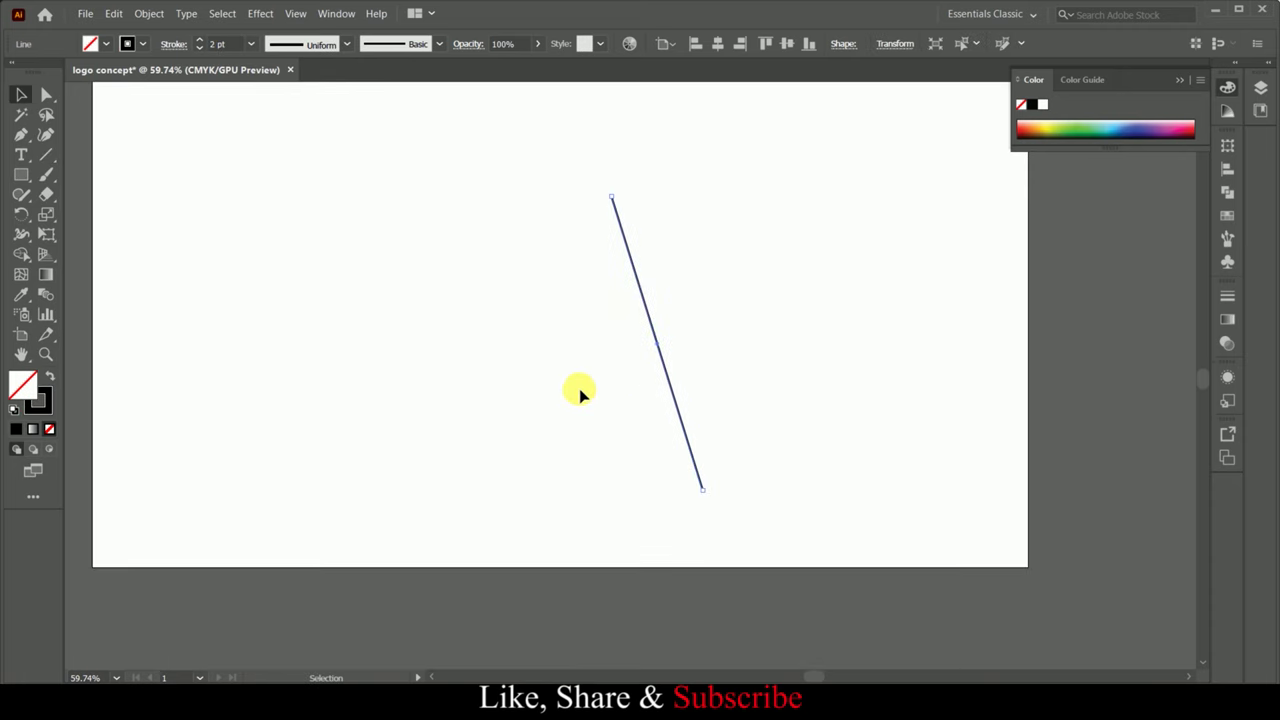
scroll(595, 386, "up", 2)
scroll(611, 378, "down", 3)
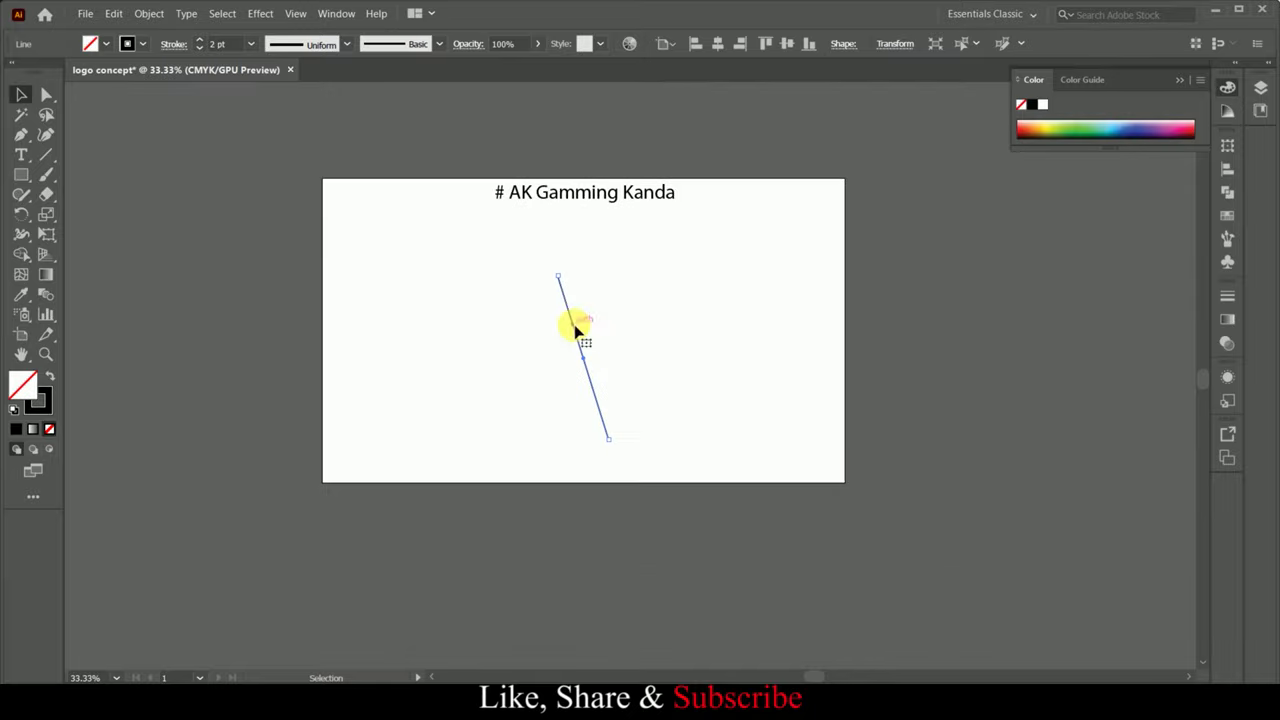
scroll(575, 331, "up", 3)
scroll(572, 380, "down", 2)
scroll(575, 350, "down", 1)
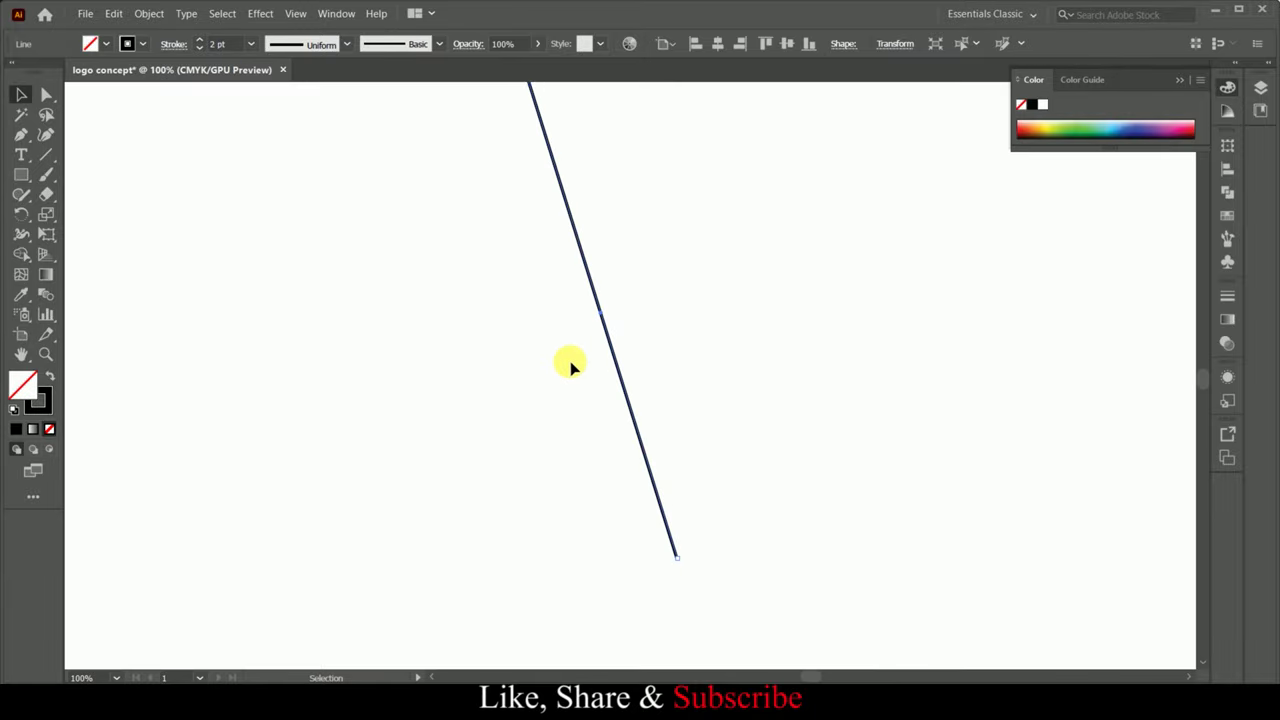
scroll(570, 366, "down", 1)
scroll(571, 423, "up", 1)
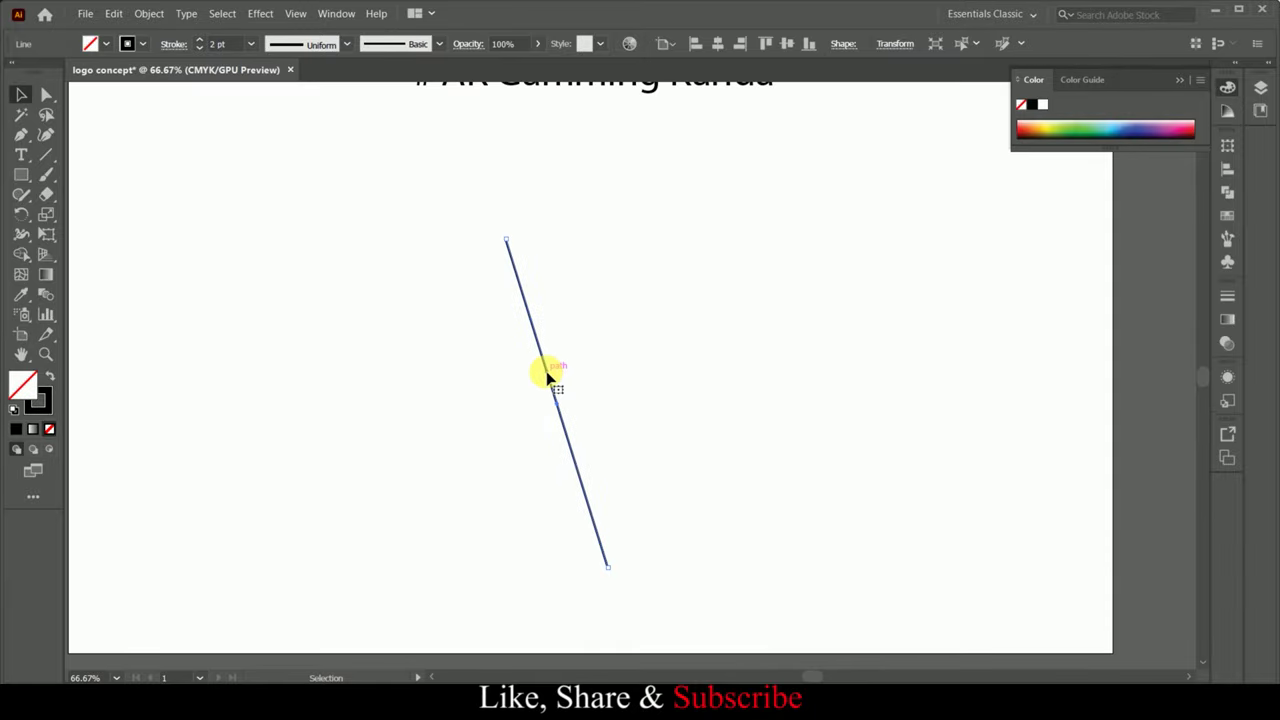
left_click_drag(547, 373, 587, 377)
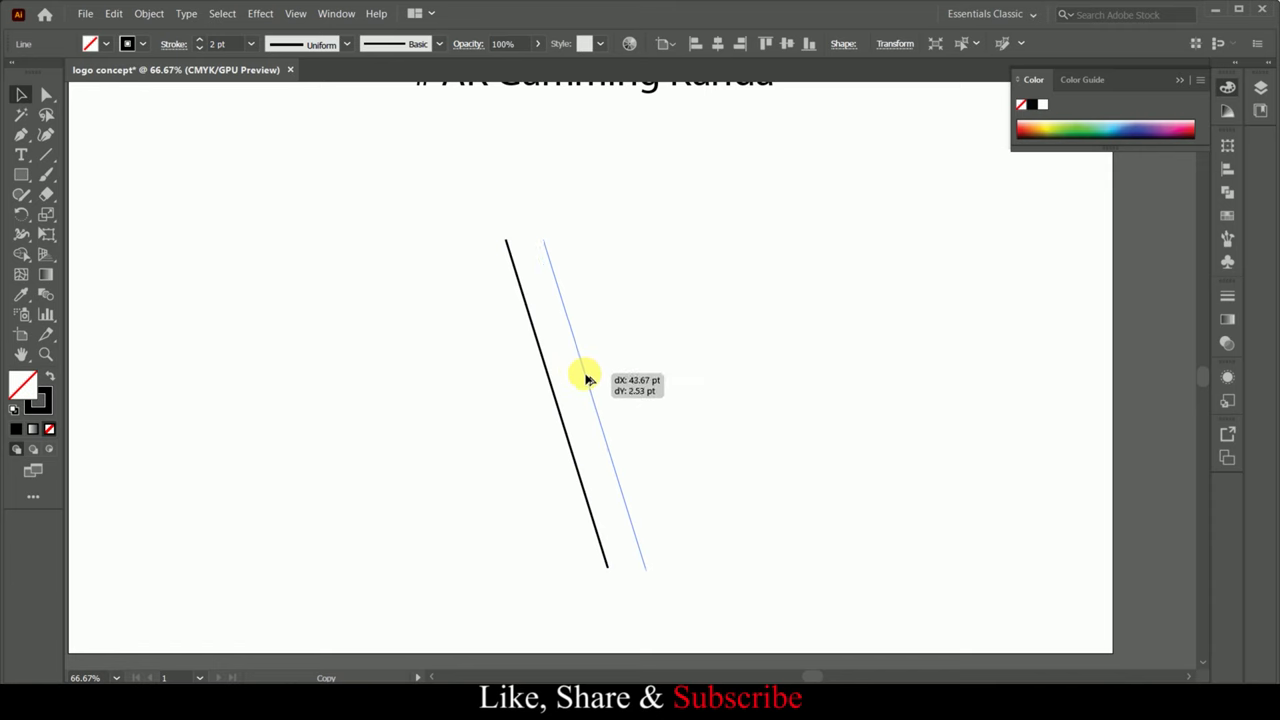
left_click_drag(587, 377, 506, 371)
- Group the three lines and make a Vertical reflected copy of them
left_click_drag(686, 277, 423, 389)
key("ctrl+g")
right_click(517, 303)
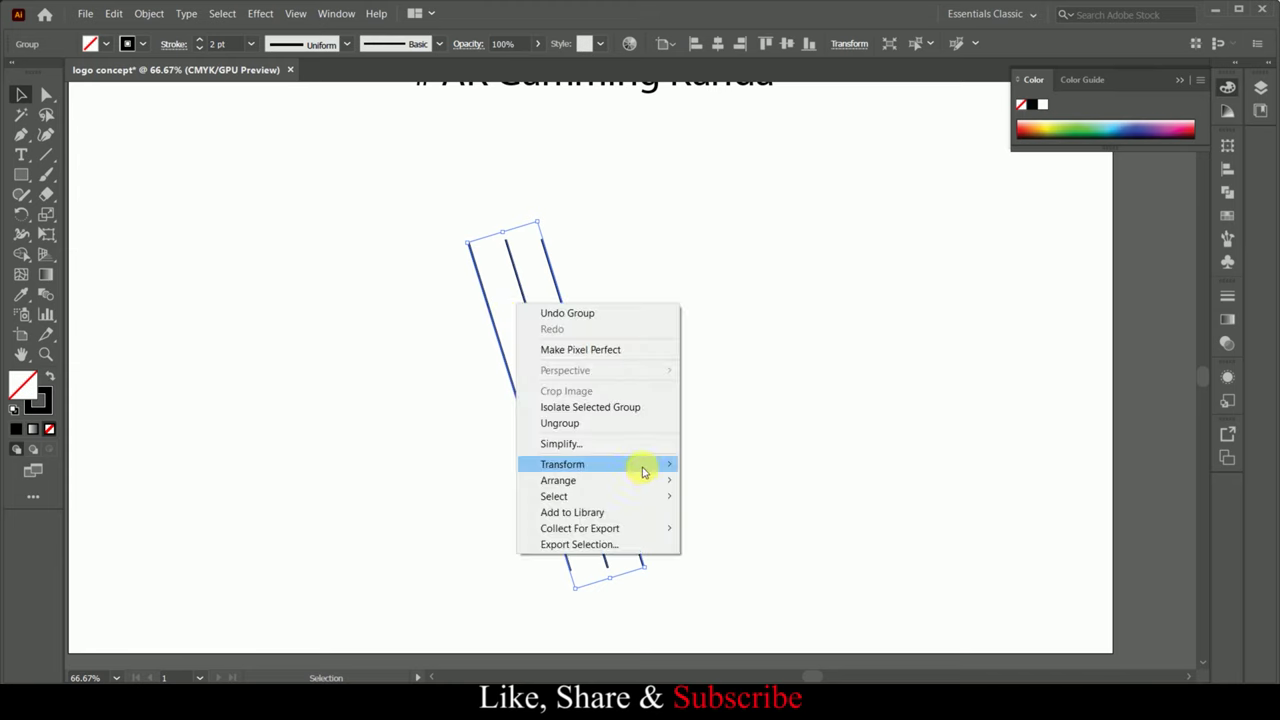
mouse_move(562, 464)
left_click(762, 436)
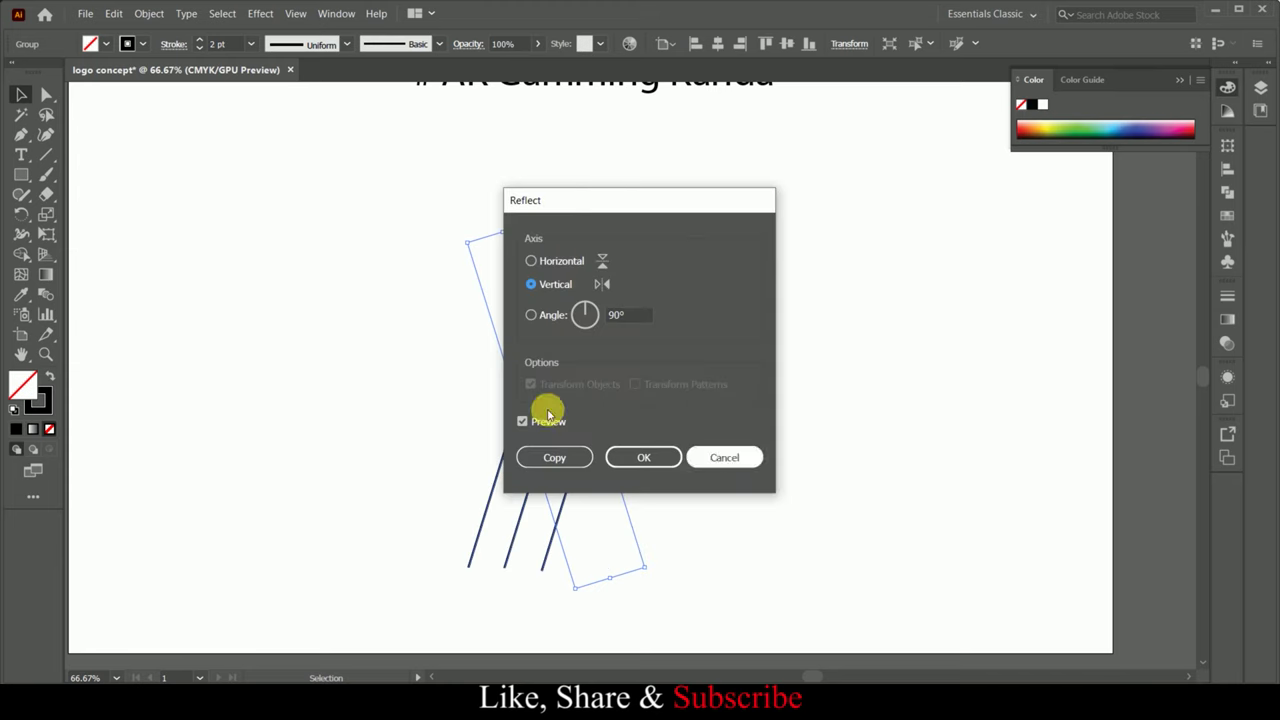
left_click_drag(688, 207, 864, 181)
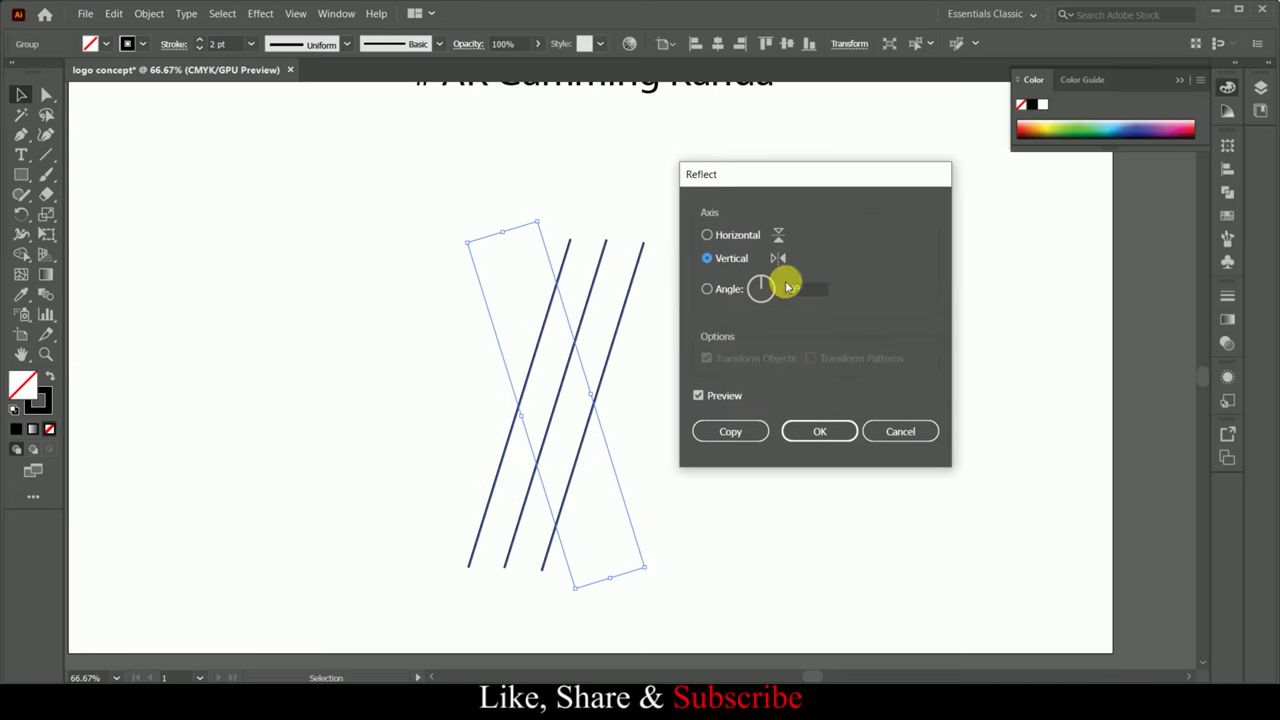
left_click(730, 431)
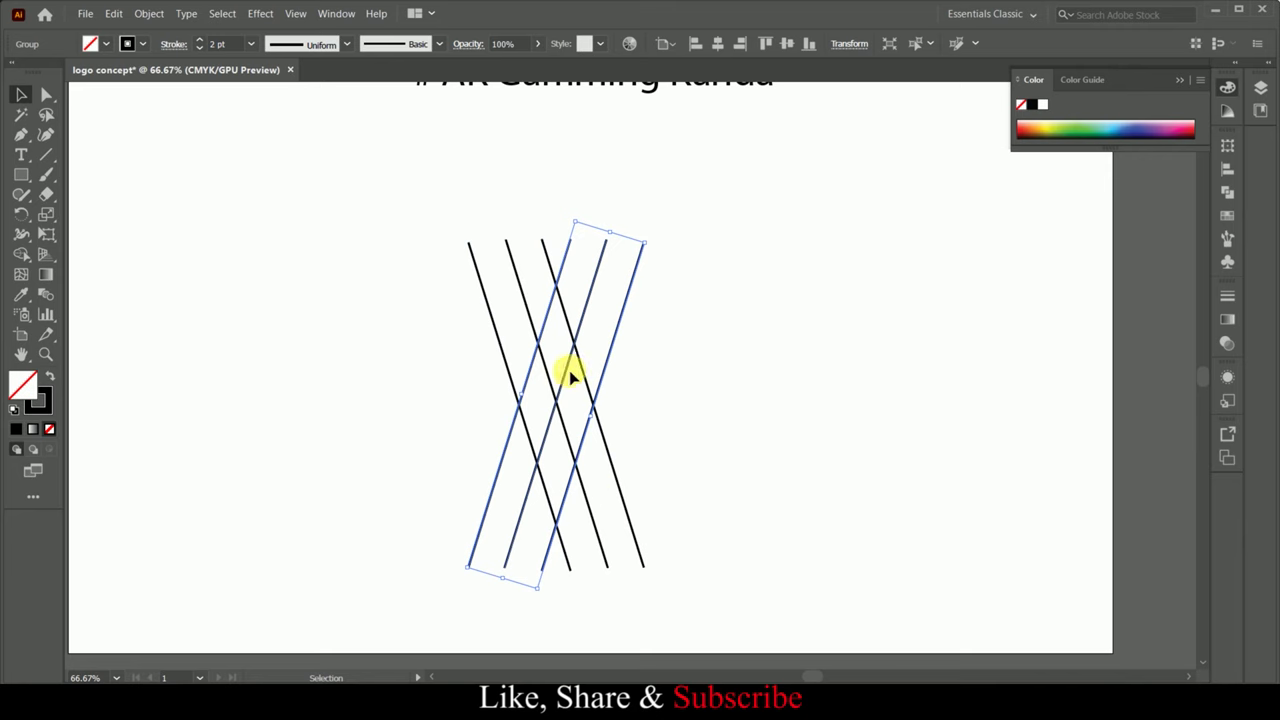
- Shift the mirrored lines left so they cross the originals in an A shape
left_click_drag(570, 375, 466, 366)
left_click(380, 368)
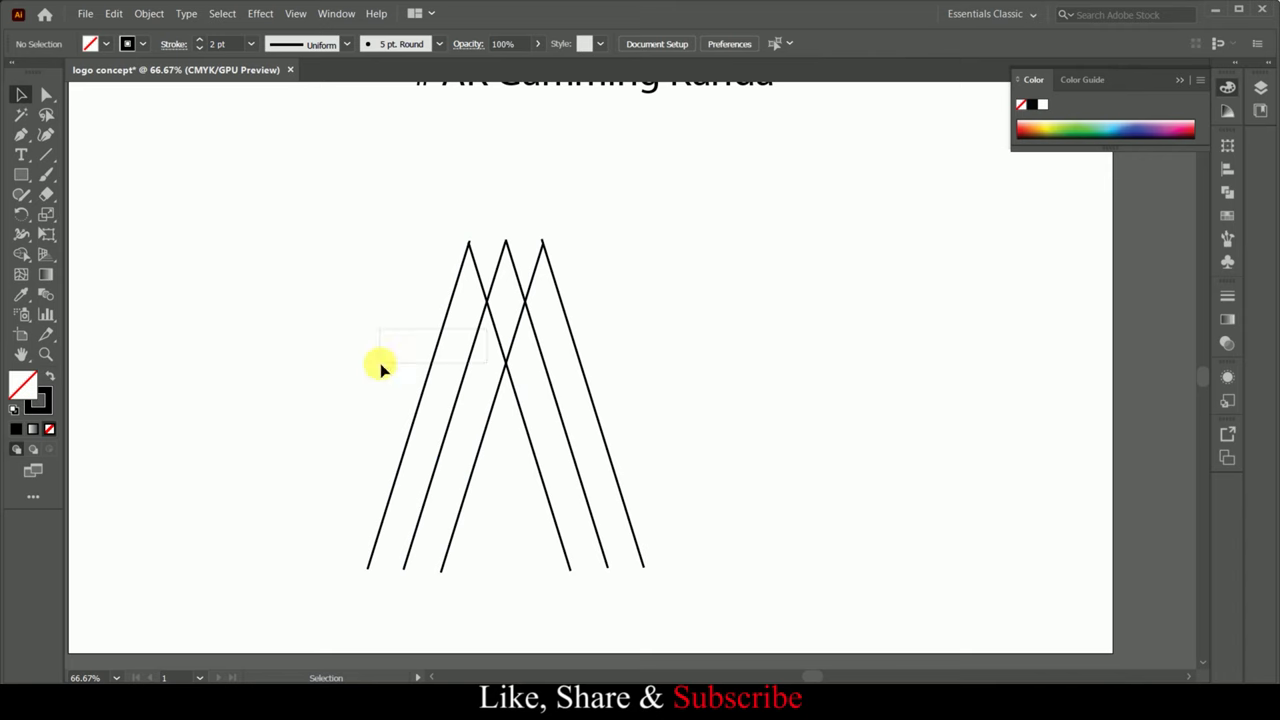
left_click_drag(380, 368, 380, 320)
left_click(651, 343)
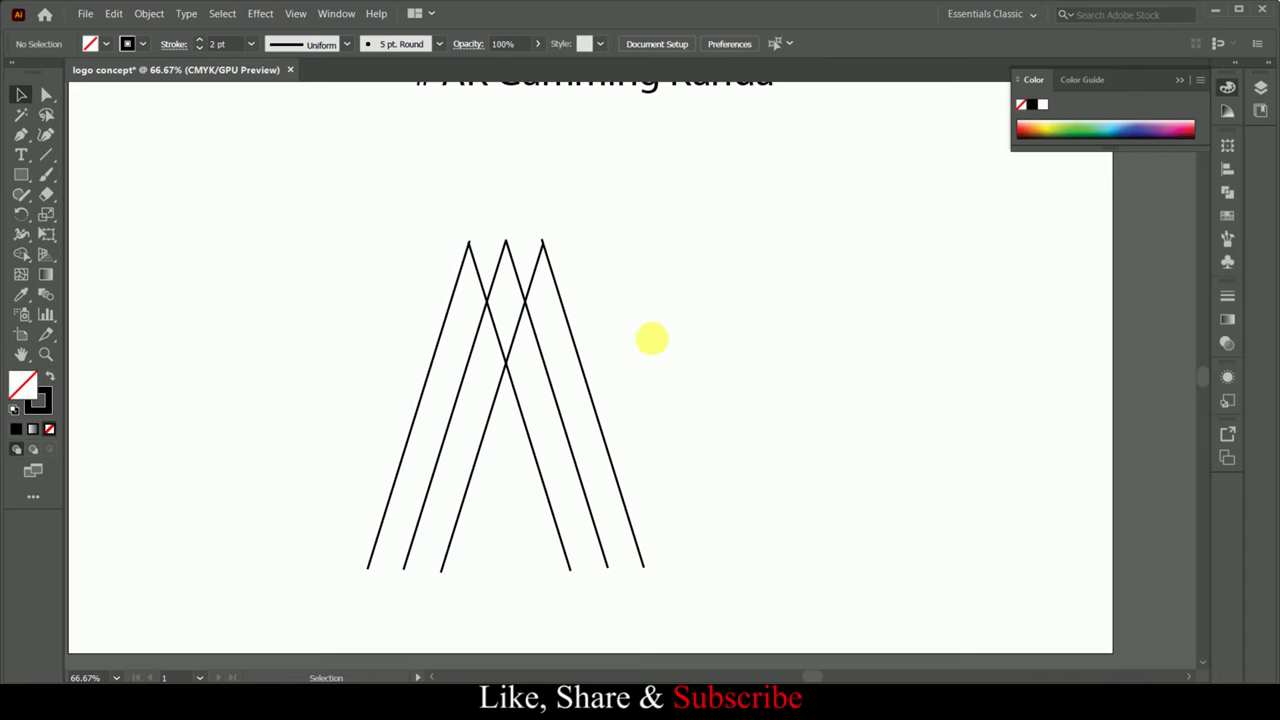
key("ctrl+a")
left_click(850, 350)
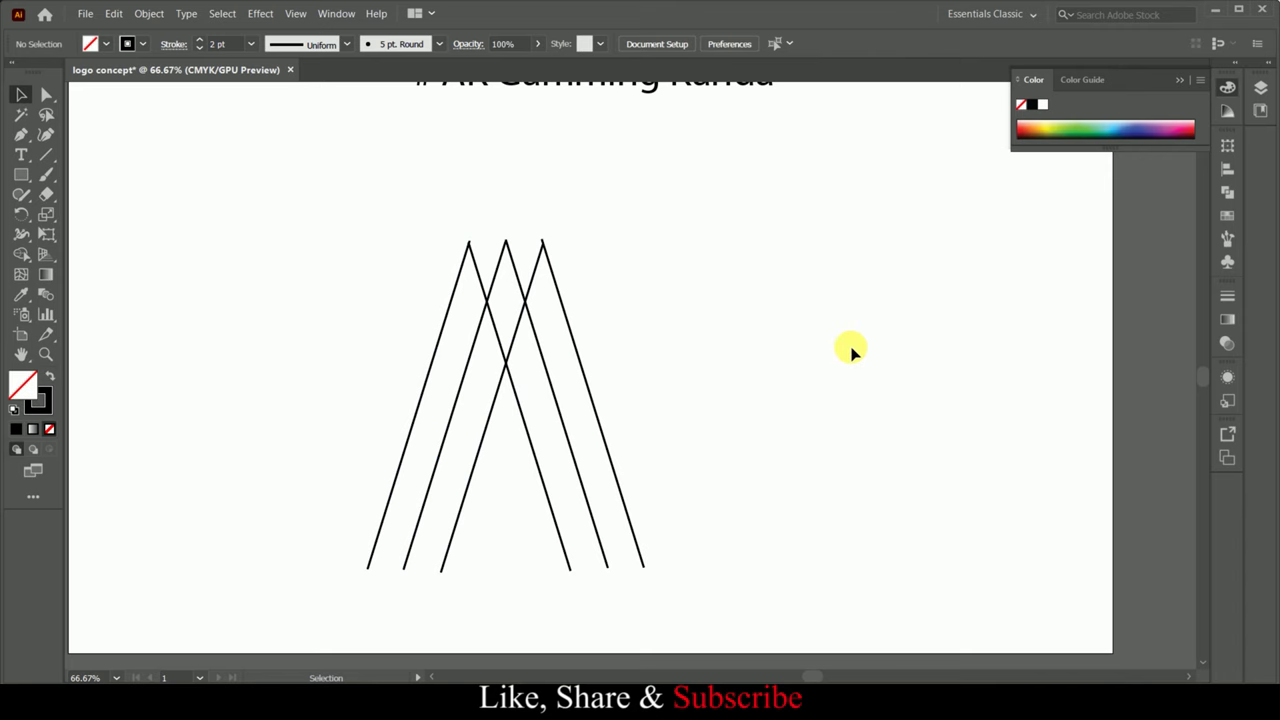
left_click(45, 155)
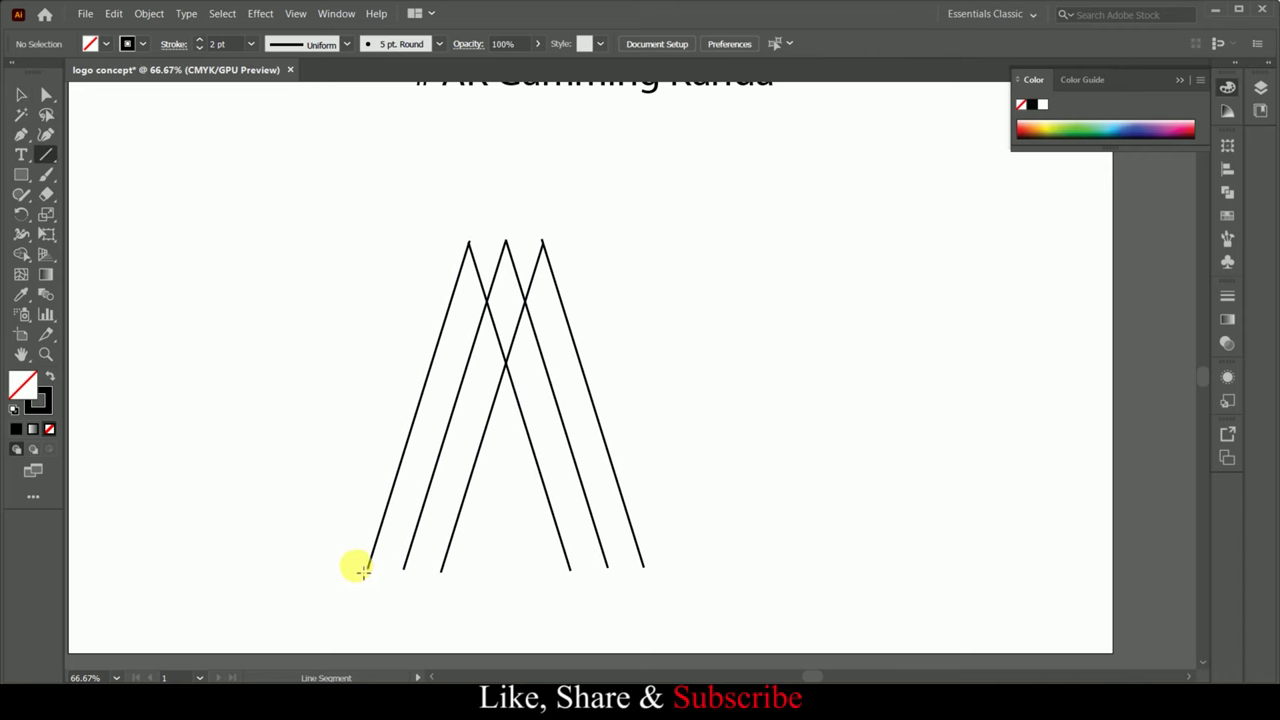
- Draw a horizontal line along the A's base and add a parallel copy just above it
left_click_drag(362, 568, 662, 564)
left_click(21, 94)
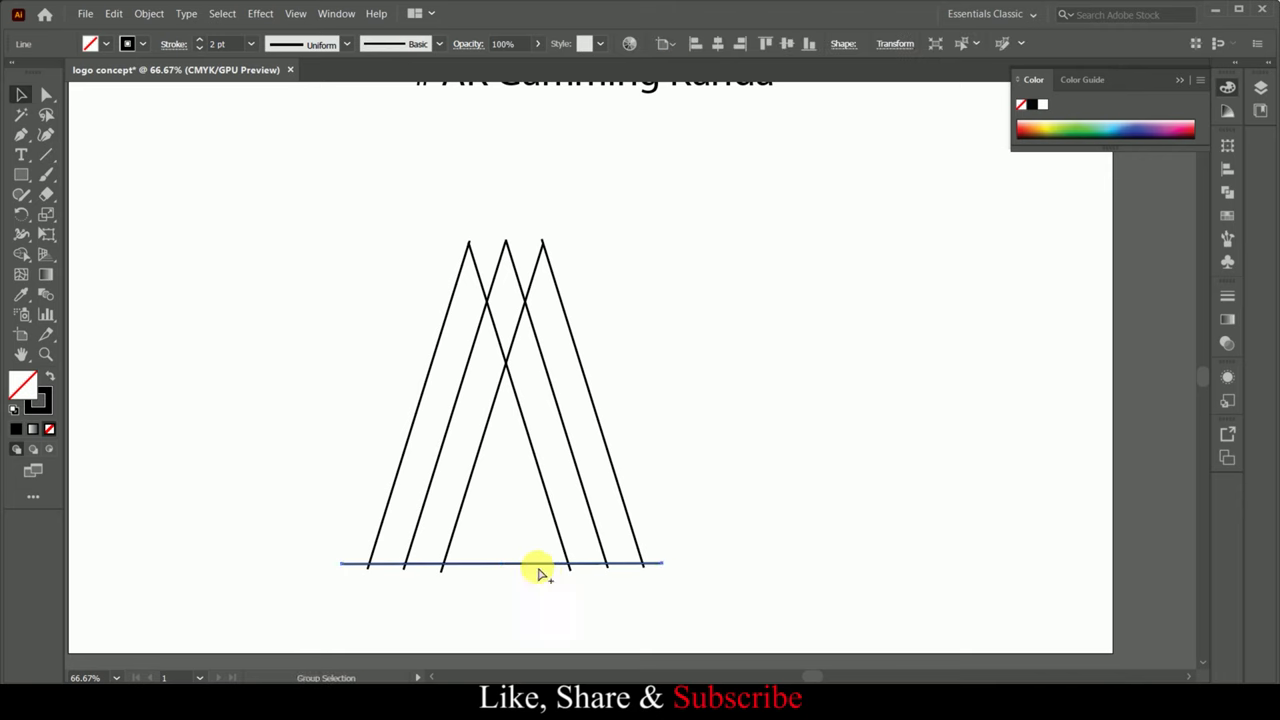
left_click_drag(538, 572, 540, 530)
double_click(21, 94)
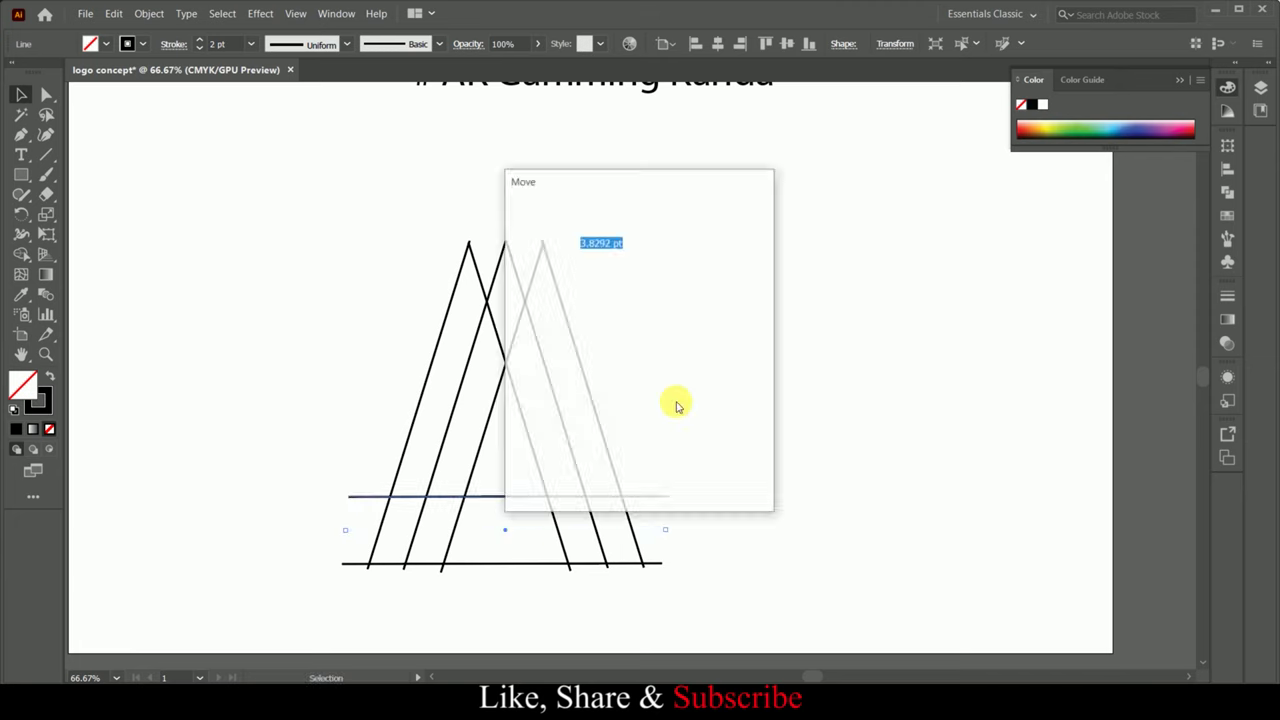
left_click(737, 477)
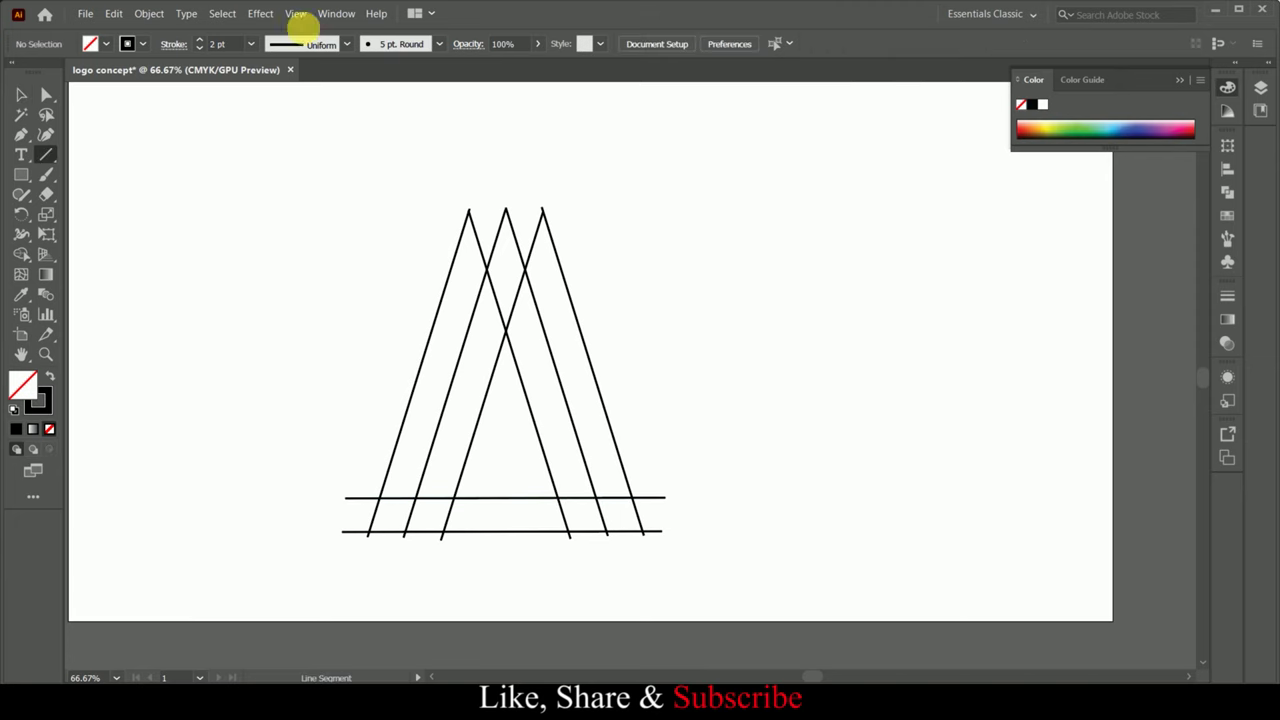
- Show rulers, place a guide right of the A and draw a black vertical line along it
left_click(308, 13)
mouse_move(339, 494)
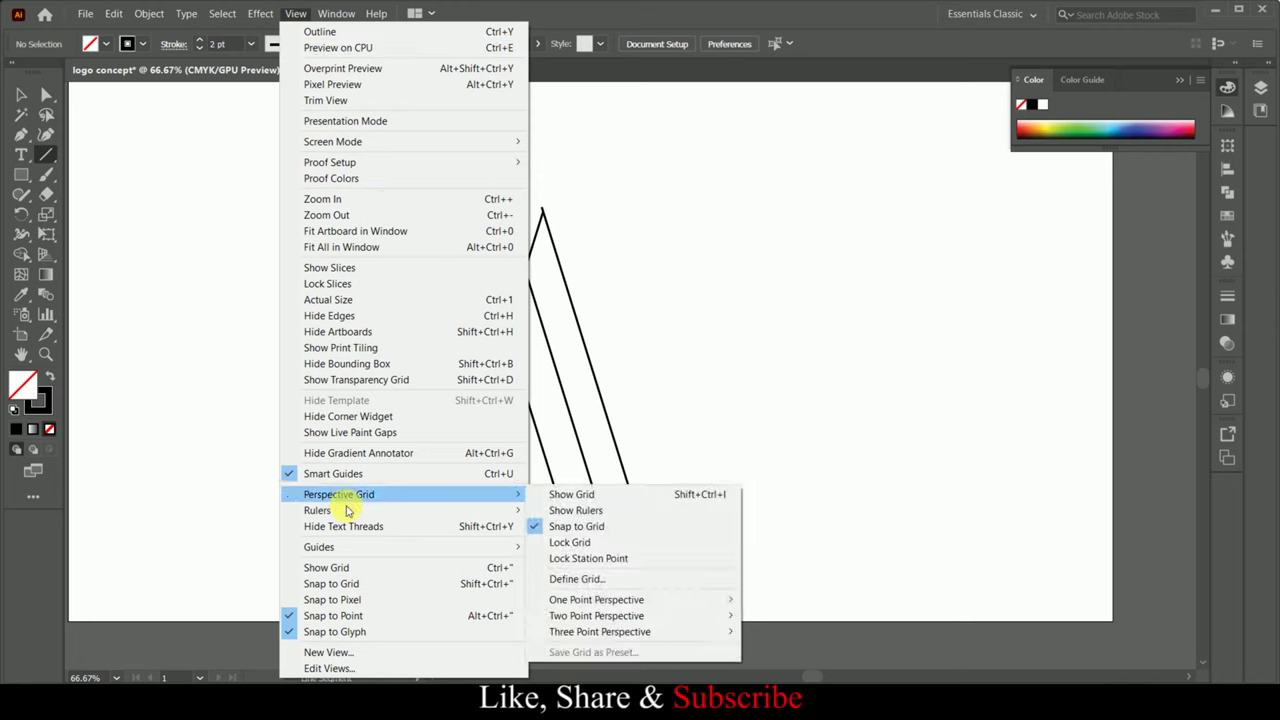
left_click(576, 510)
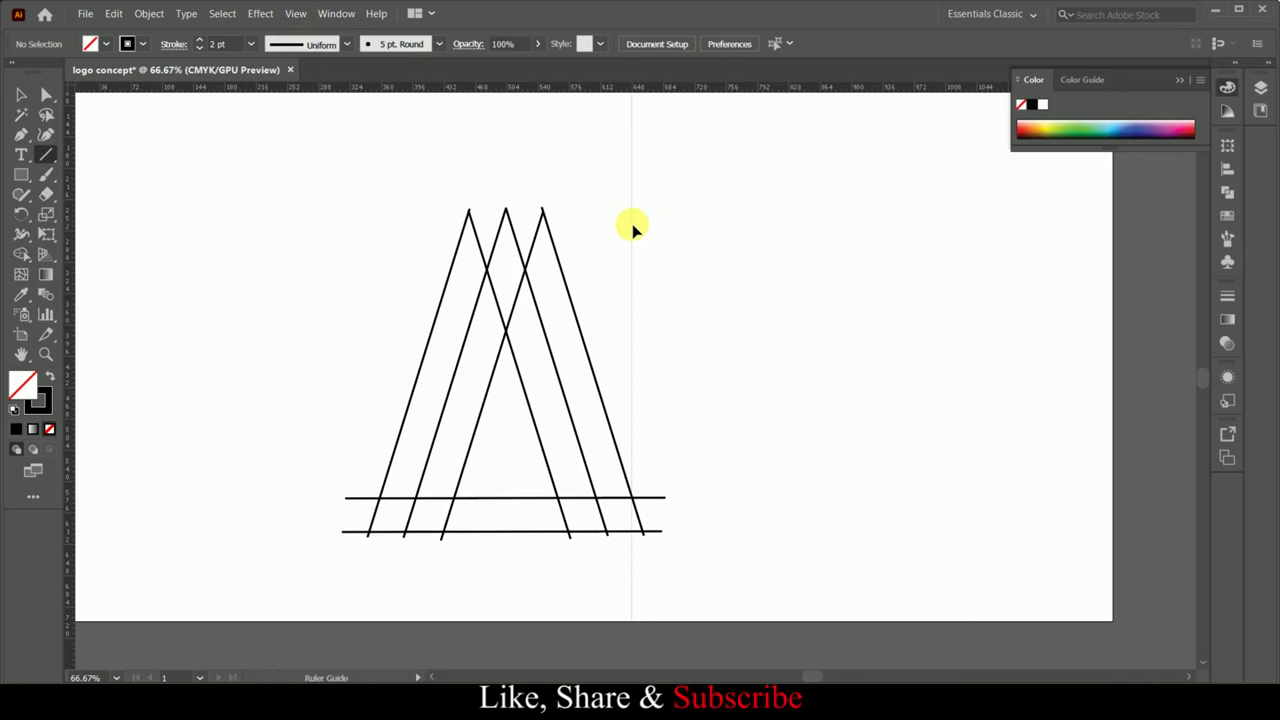
left_click_drag(632, 229, 633, 229)
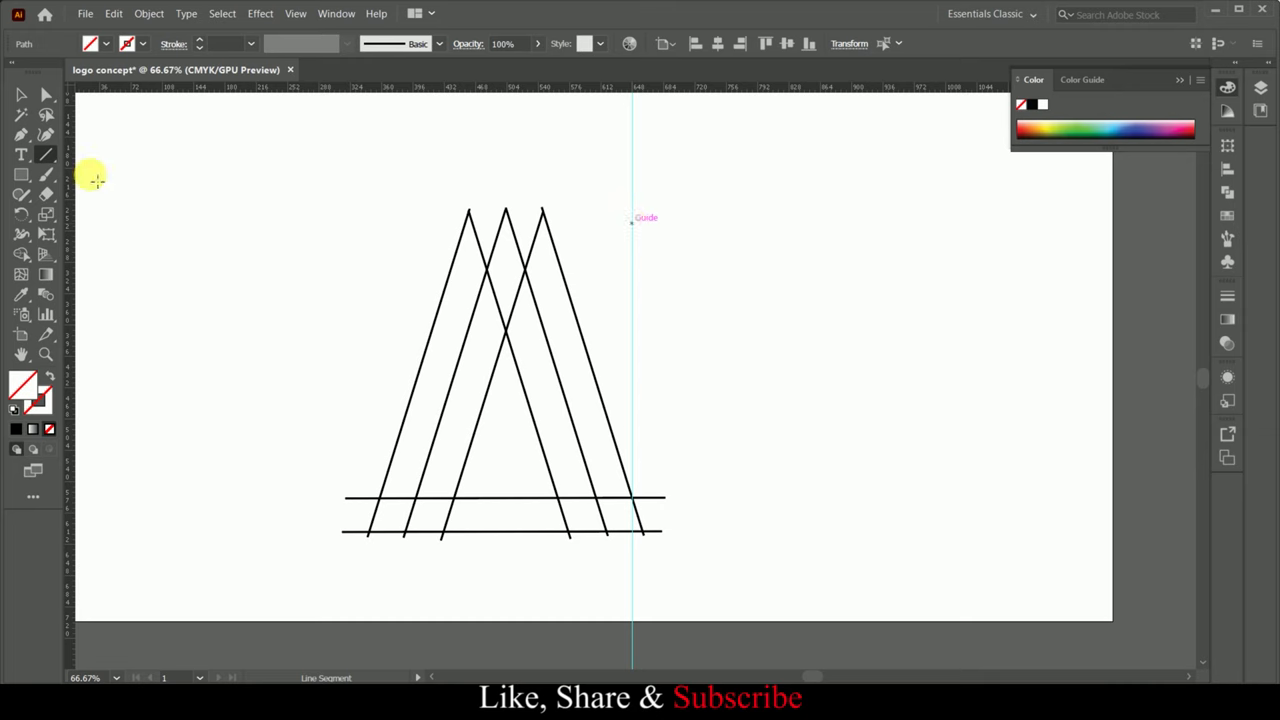
left_click_drag(637, 537, 637, 198)
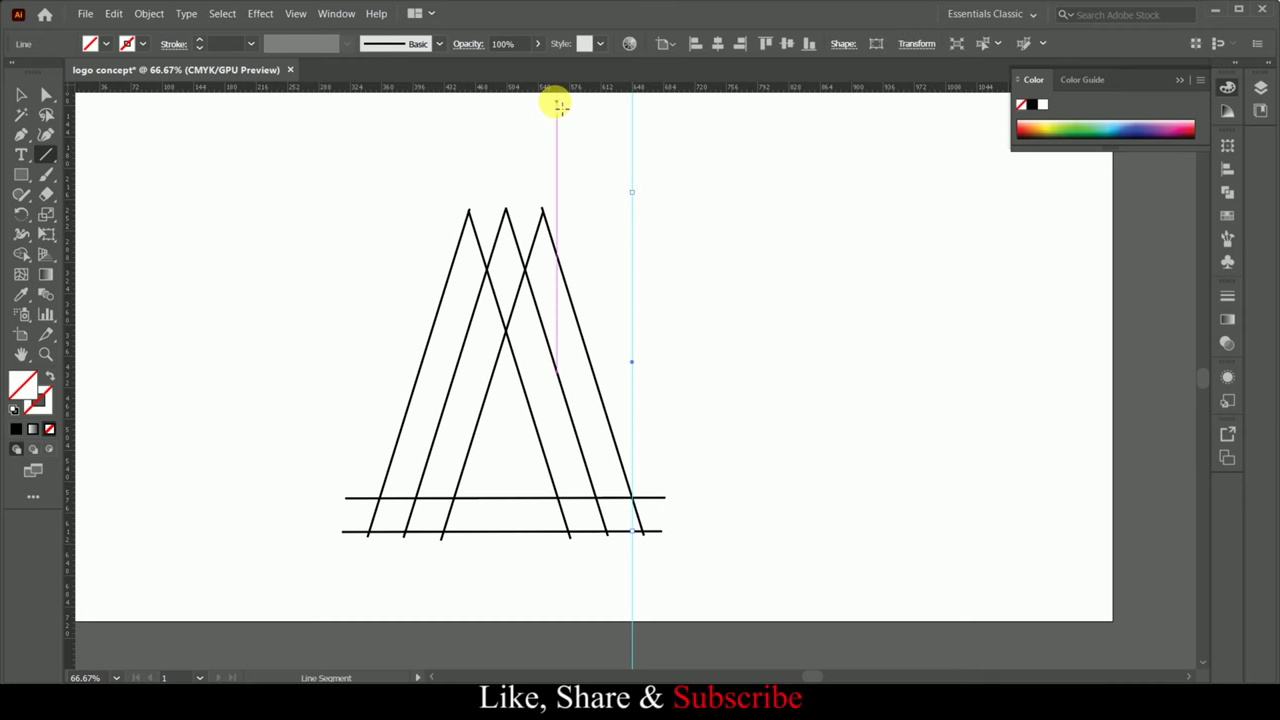
left_click(200, 40)
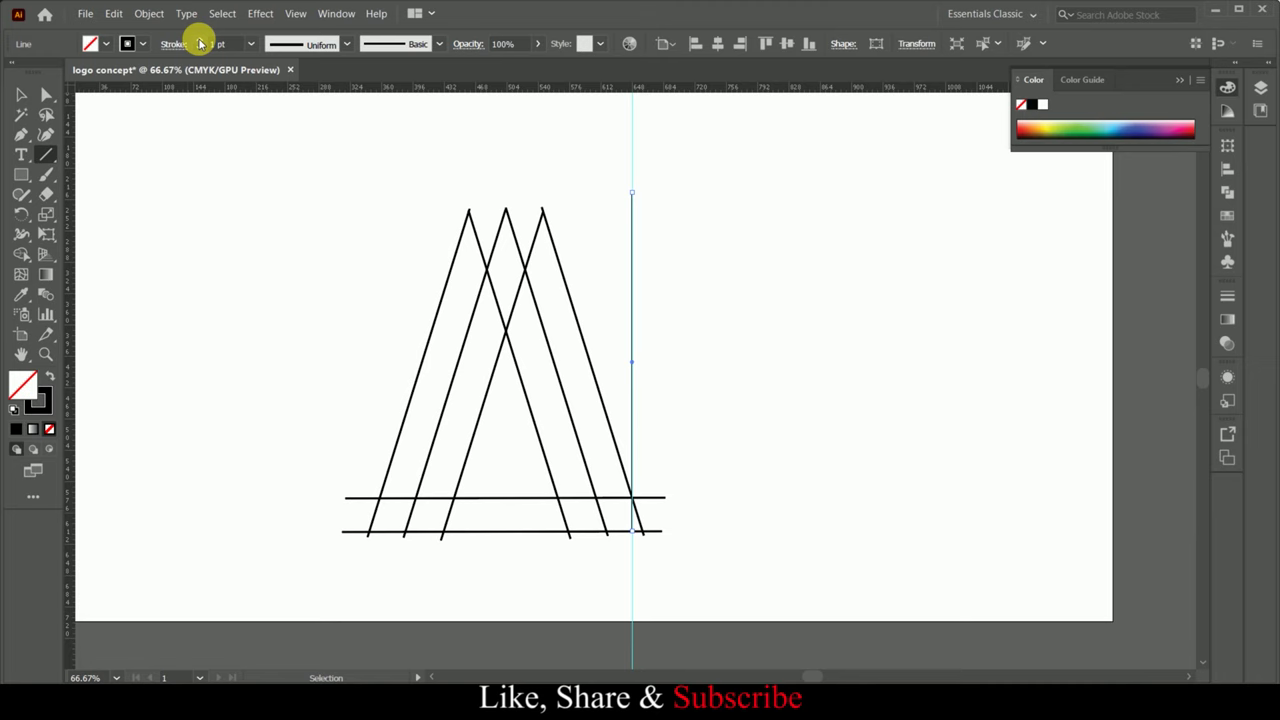
- Add a horizontal guide across the A's upper part and draw a 2 pt black line on it
left_click_drag(493, 95, 490, 272)
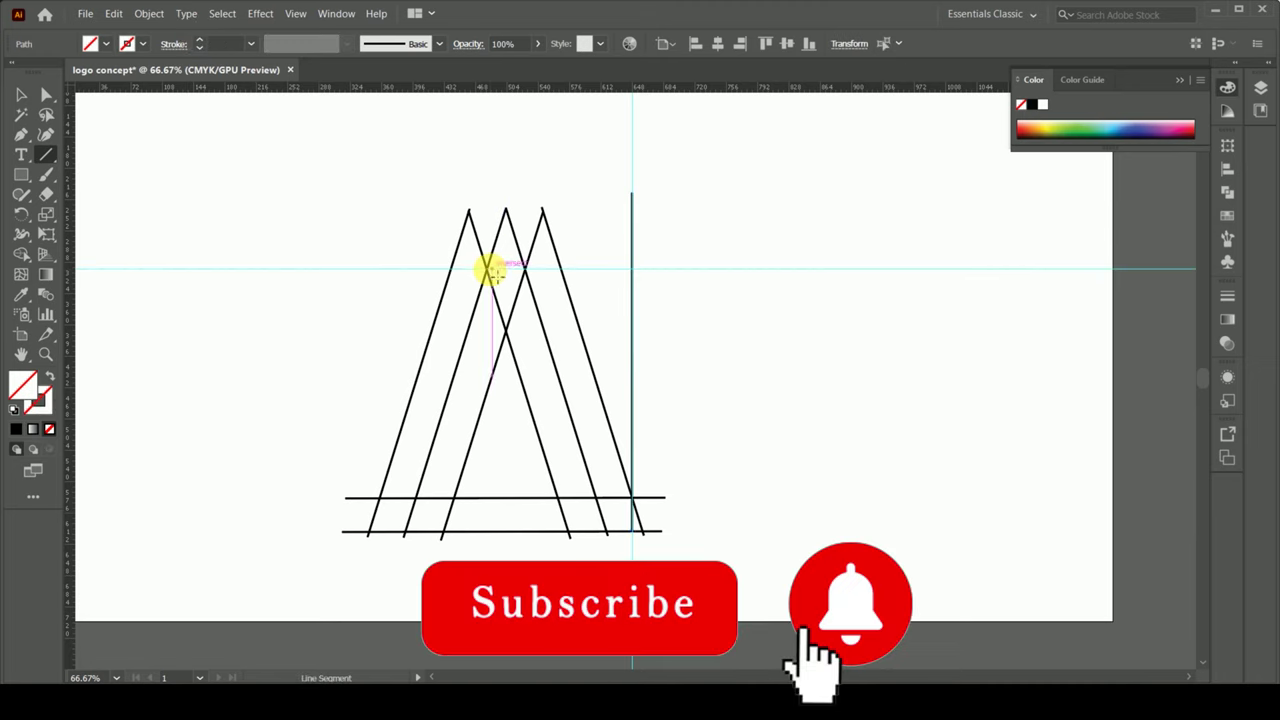
left_click(46, 155)
mouse_move(337, 268)
left_mouse_down()
mouse_move(693, 263)
mouse_move(689, 279)
left_mouse_up()
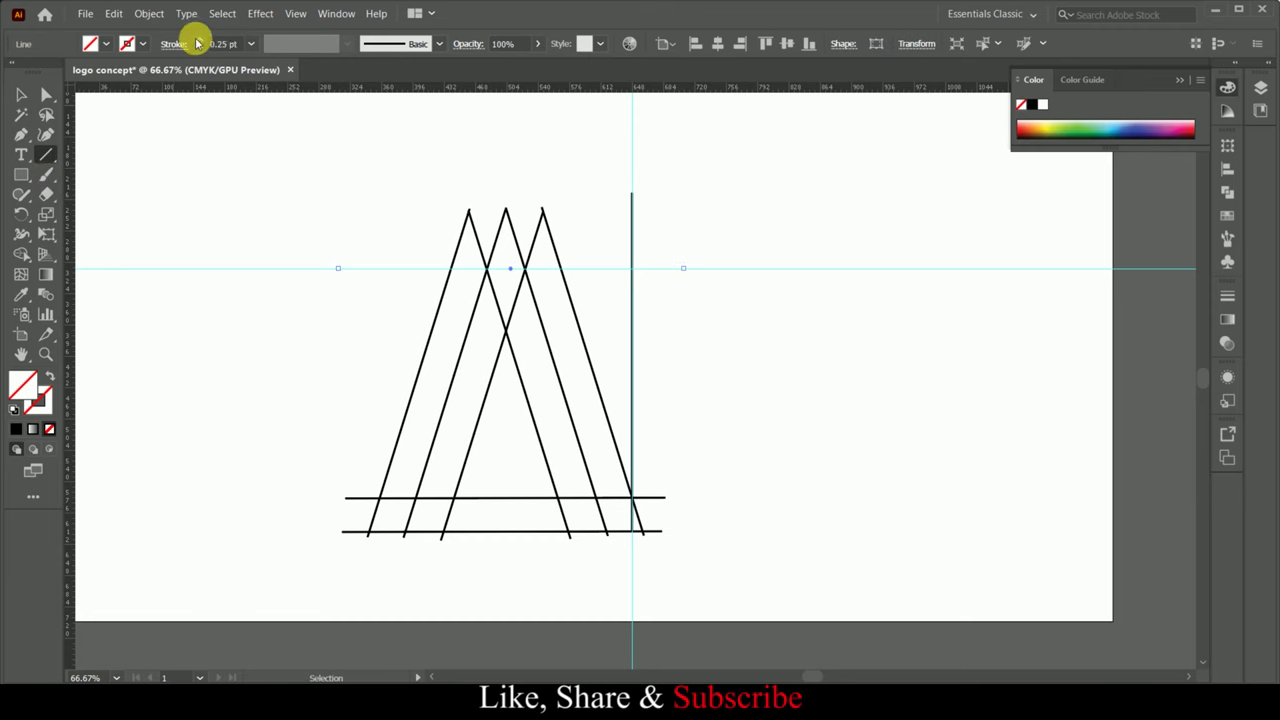
left_click(198, 43)
left_click(32, 103)
left_click(334, 317)
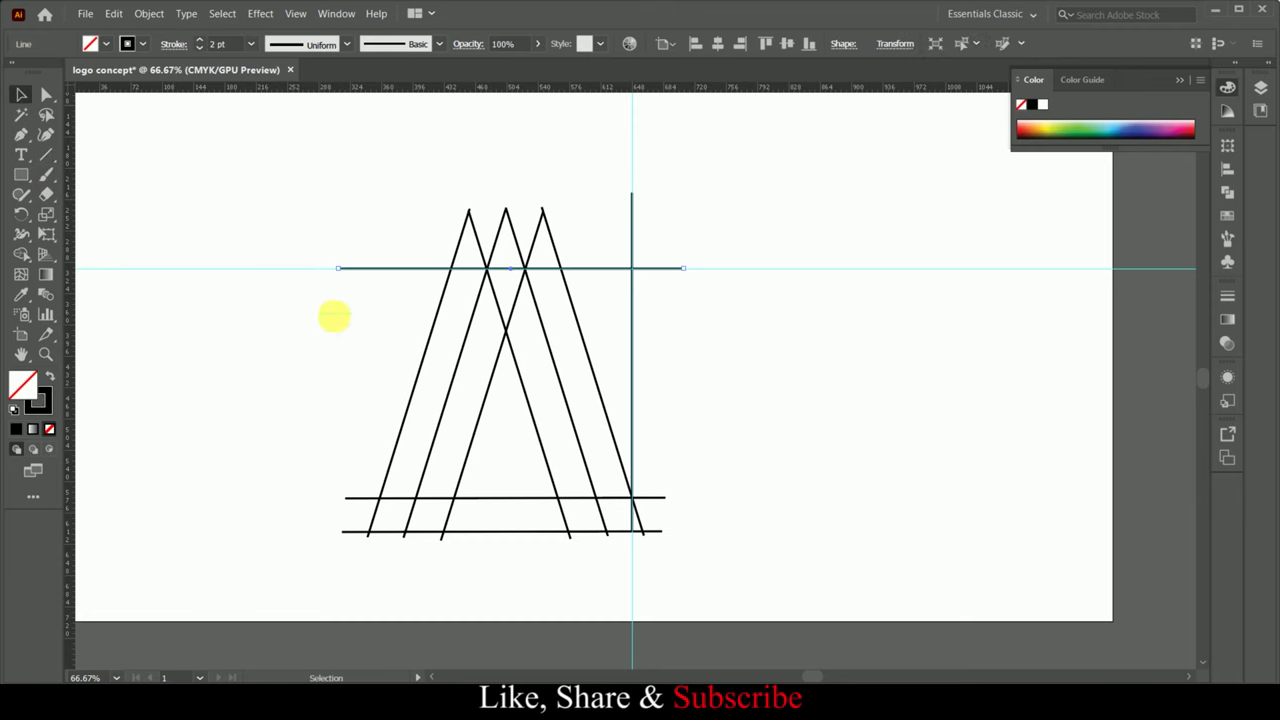
- Hide the rulers, lock and hide the guides, and select all the construction lines
left_click(295, 14)
mouse_move(317, 510)
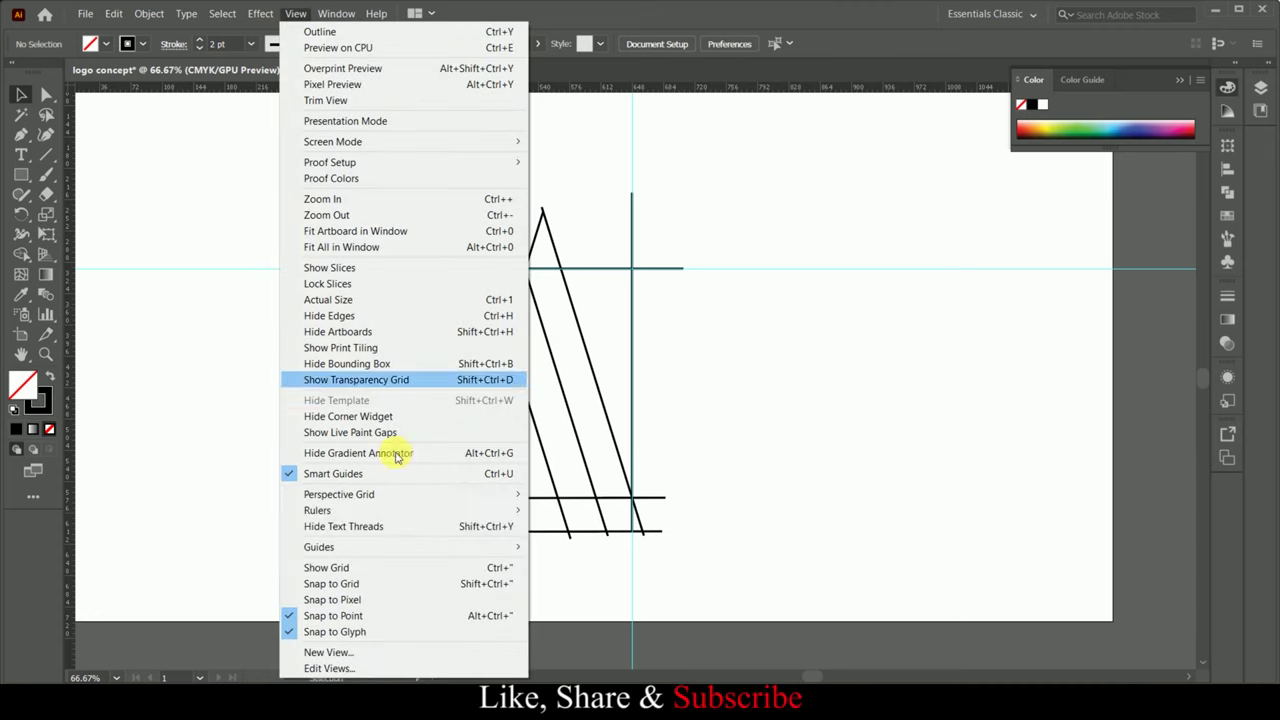
left_click(568, 510)
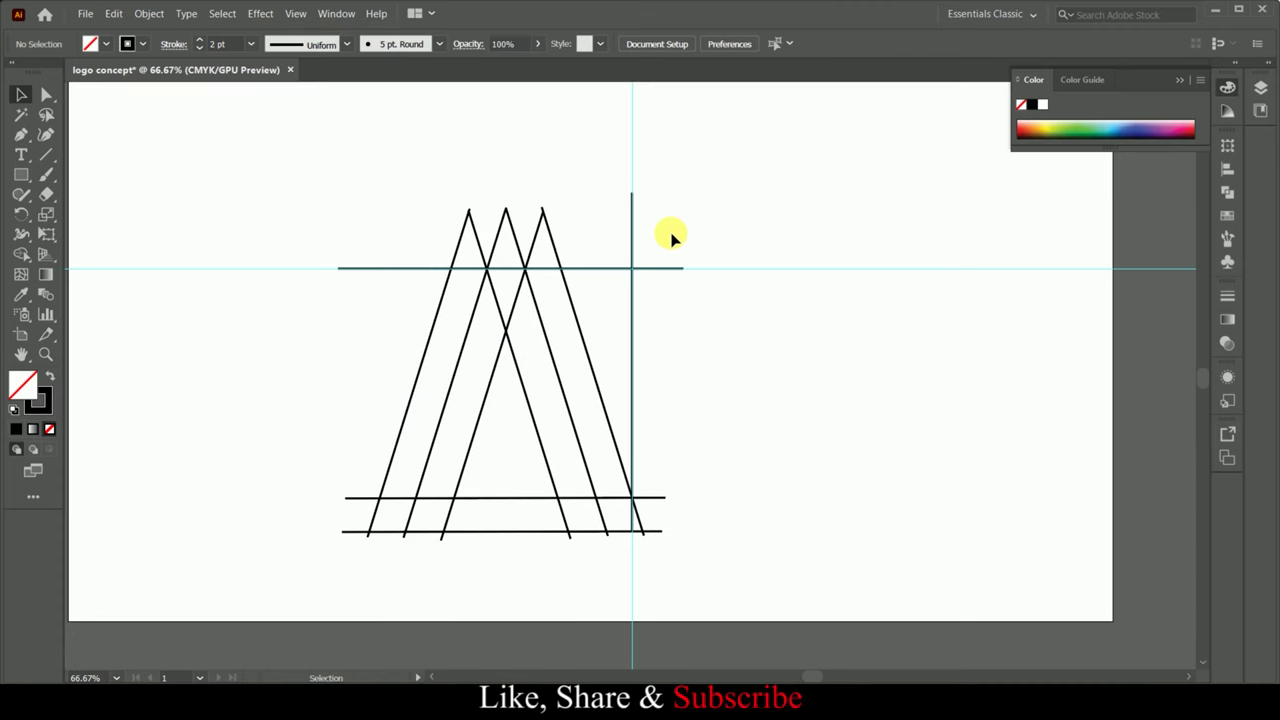
right_click(633, 134)
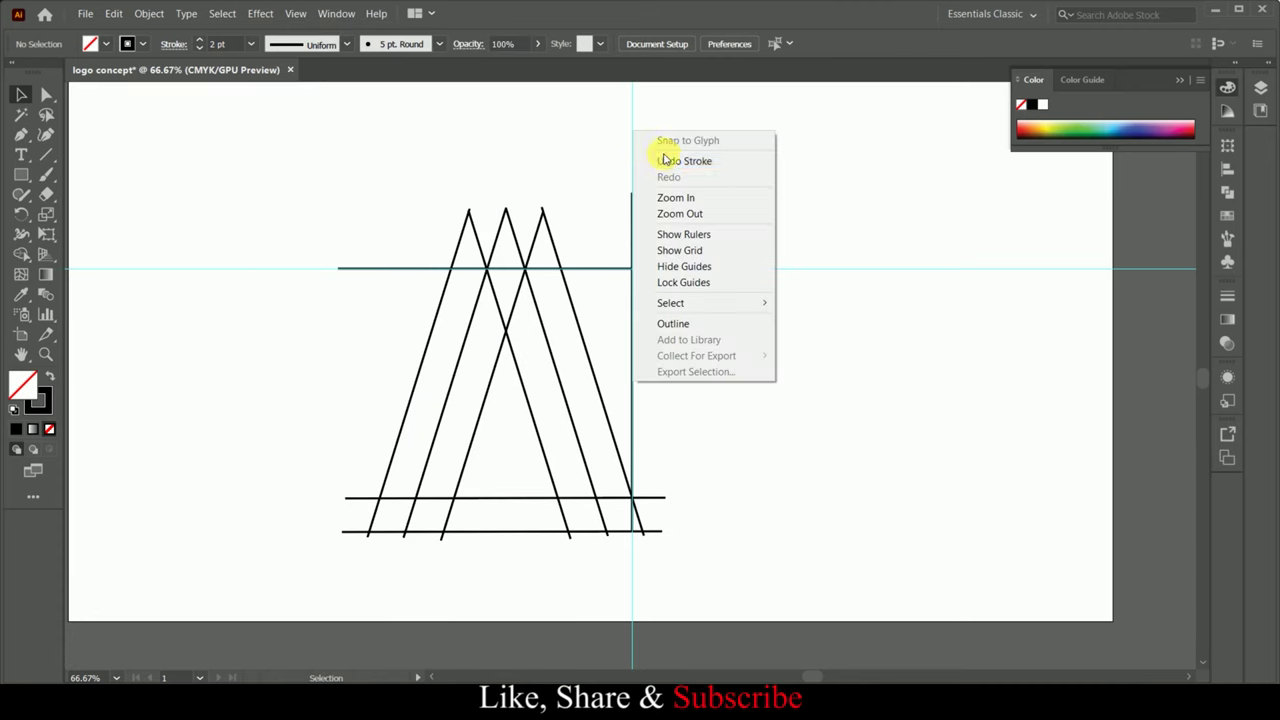
left_click(679, 282)
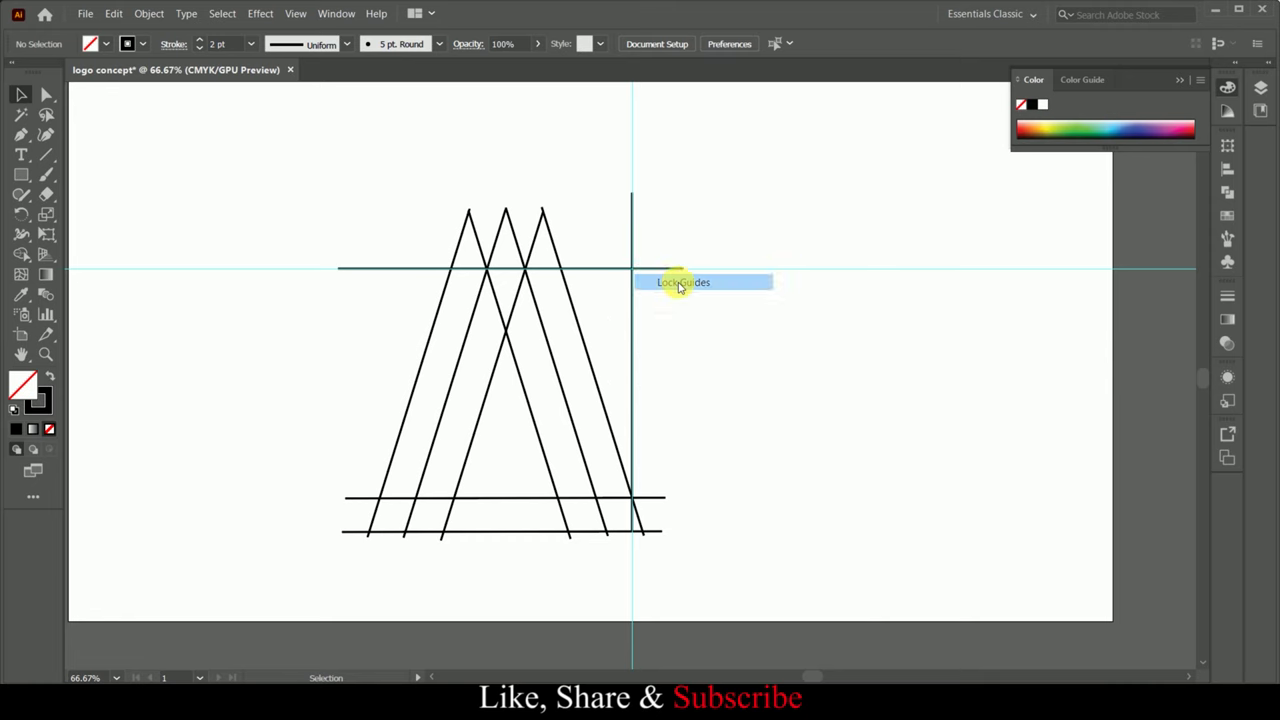
right_click(786, 278)
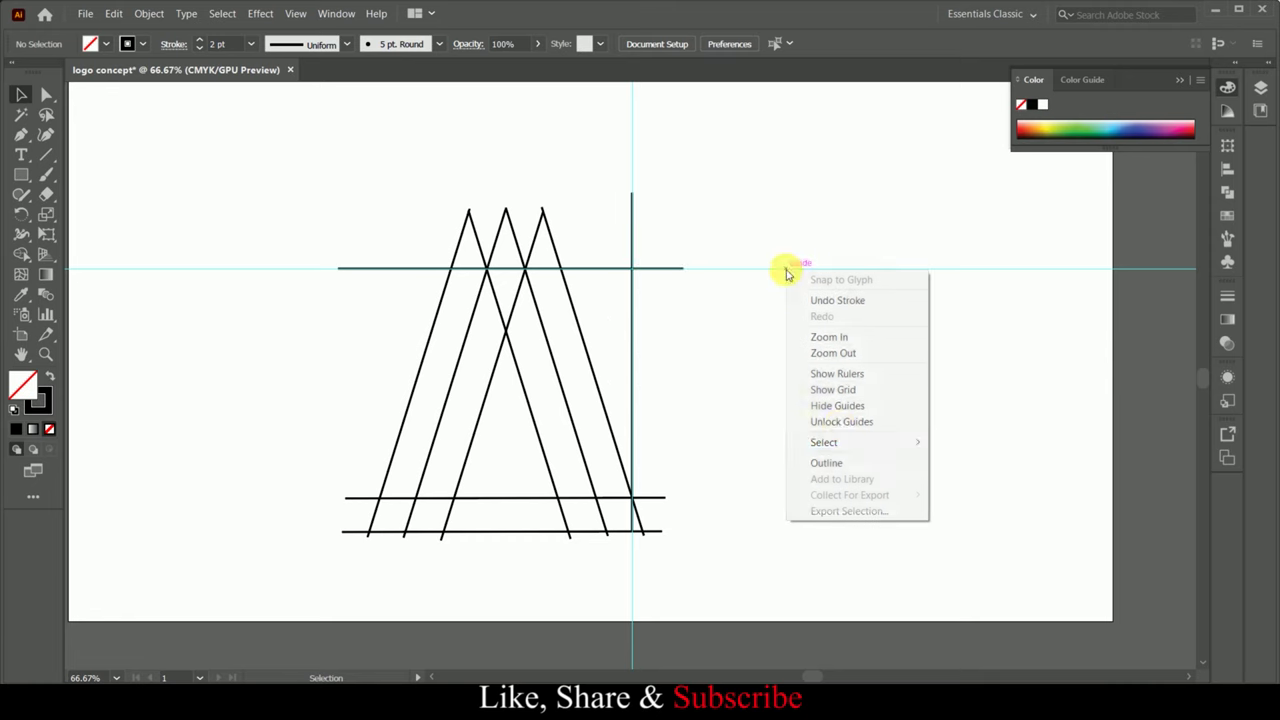
left_click(838, 406)
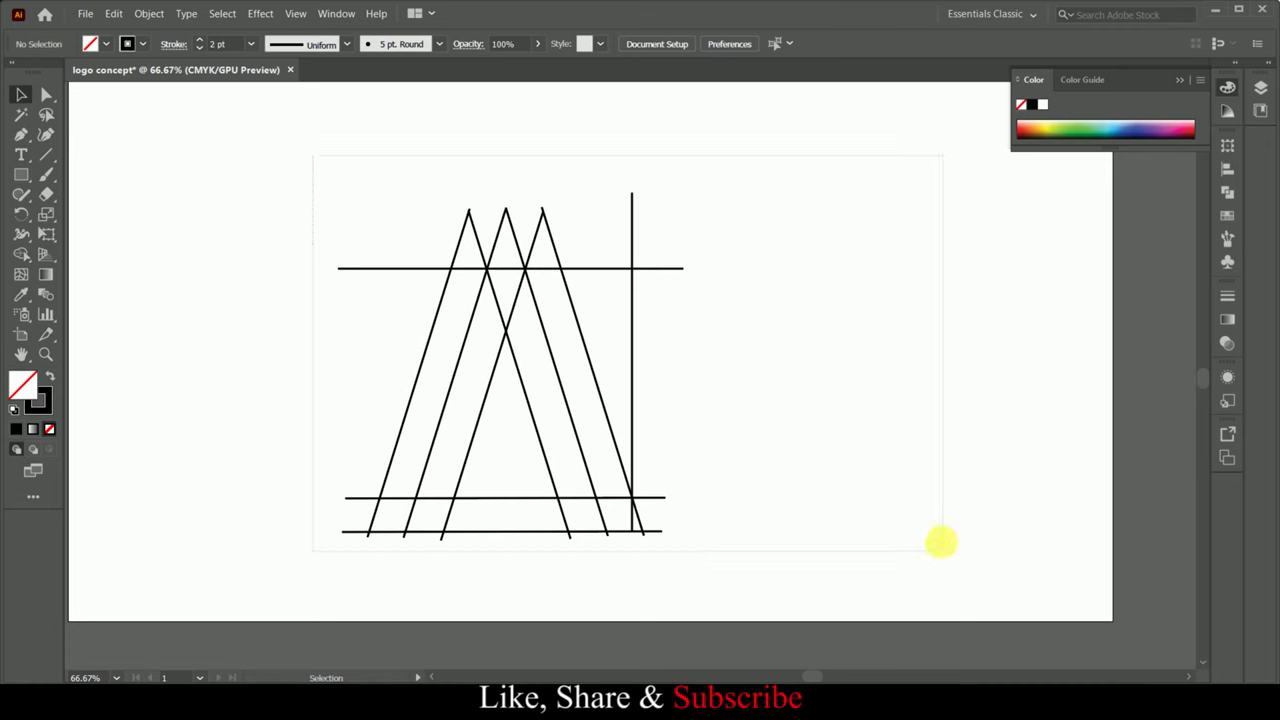
key("ctrl+a")
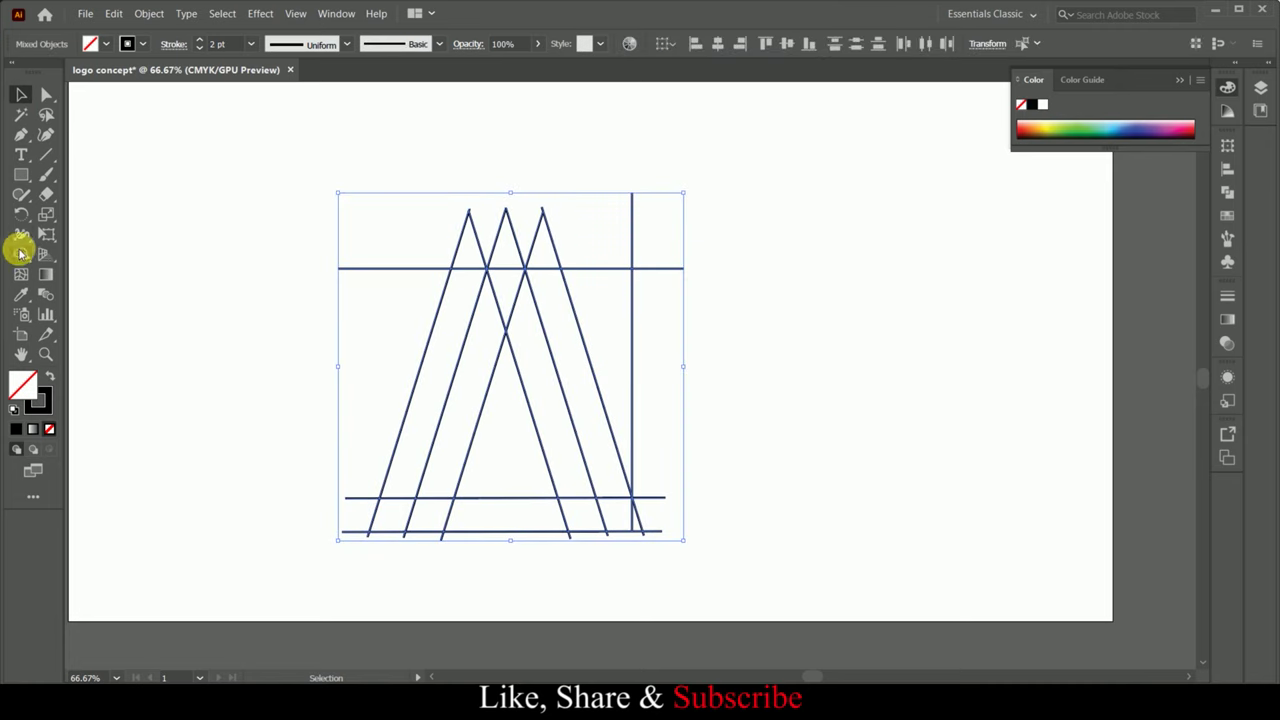
- With Shape Builder and black fill, no stroke, merge the left leg, right wedge and bottom band
left_click(20, 253)
left_click_drag(510, 253, 480, 371)
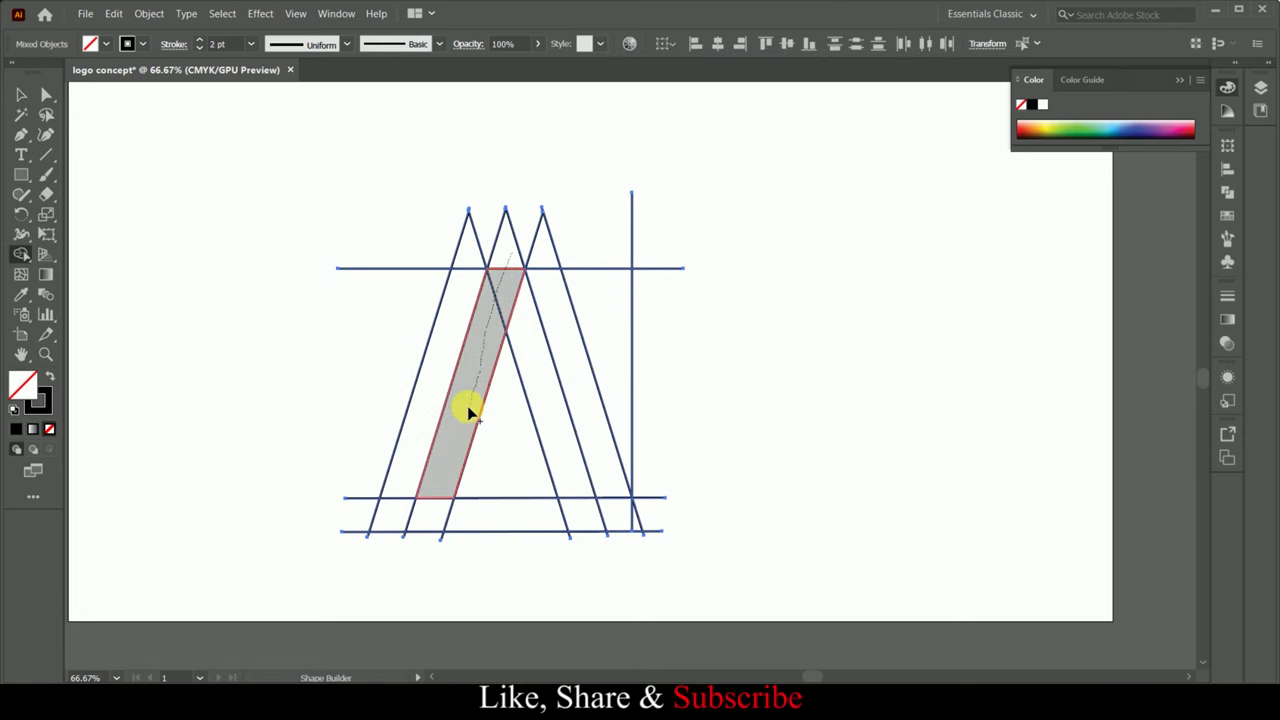
left_click(49, 376)
left_click_drag(460, 420, 510, 250)
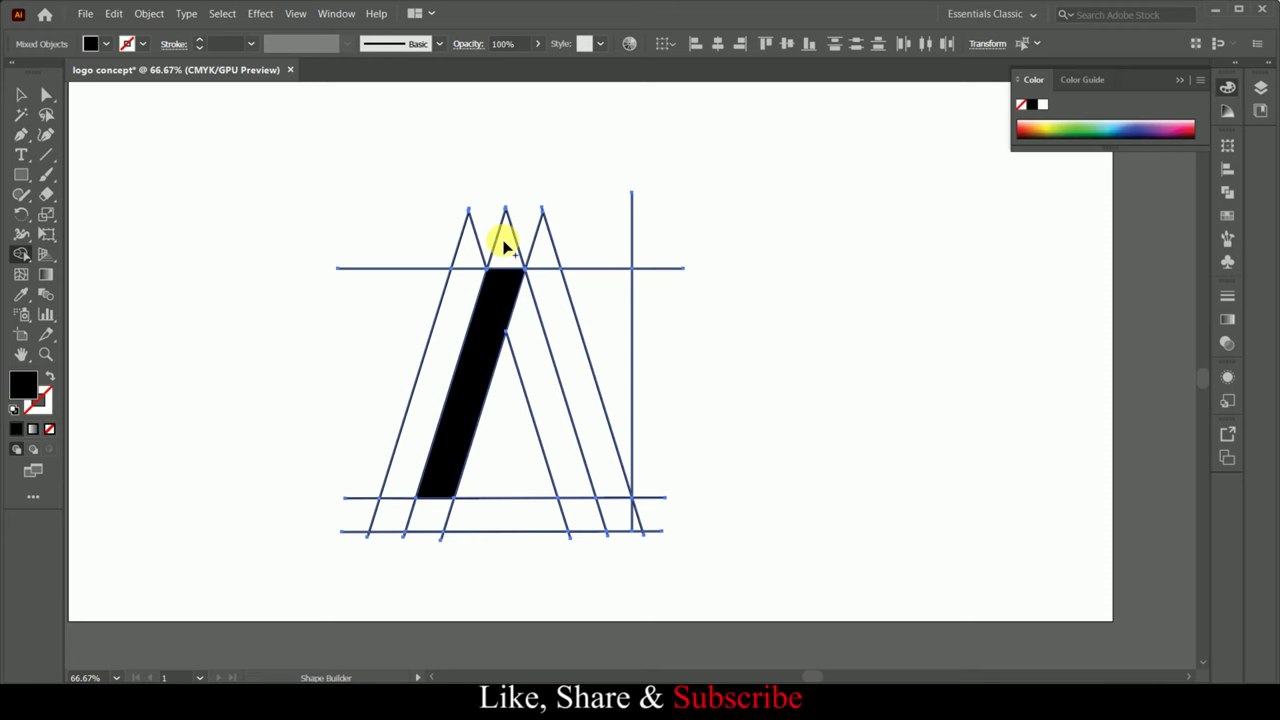
left_click(613, 415)
mouse_move(423, 517)
left_mouse_down()
mouse_move(610, 522)
mouse_move(572, 520)
left_mouse_up()
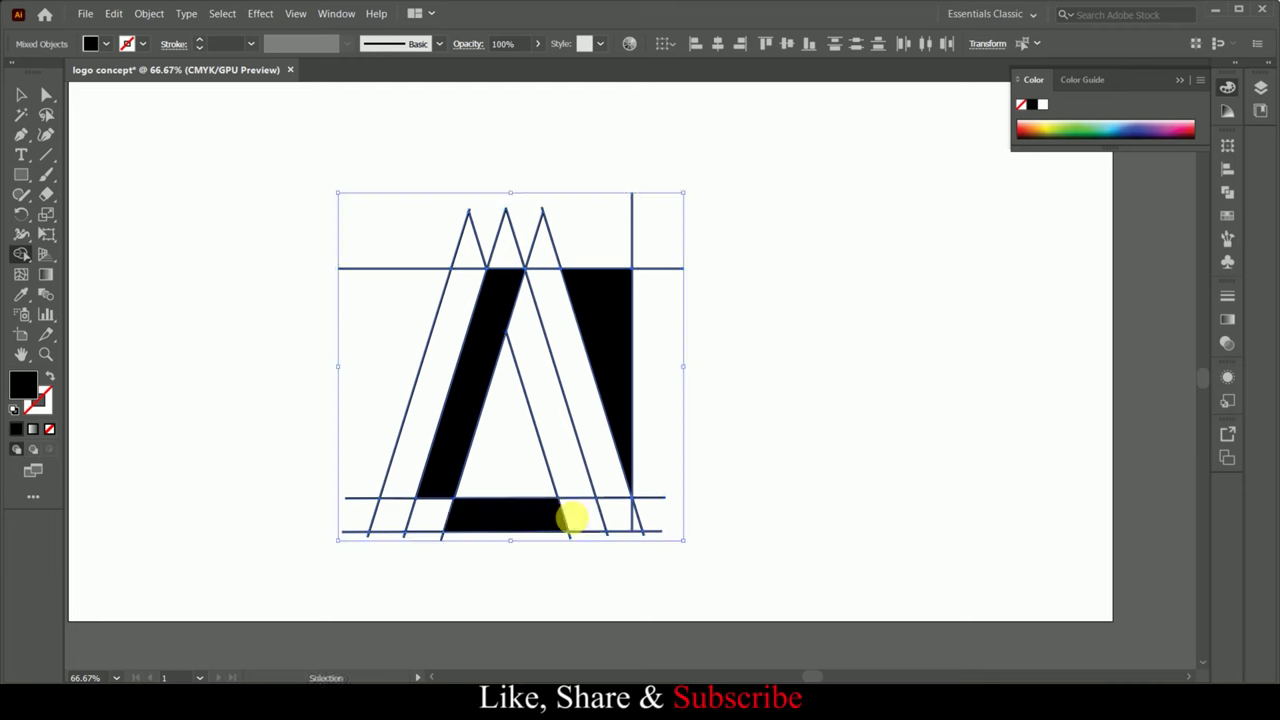
left_click(21, 94)
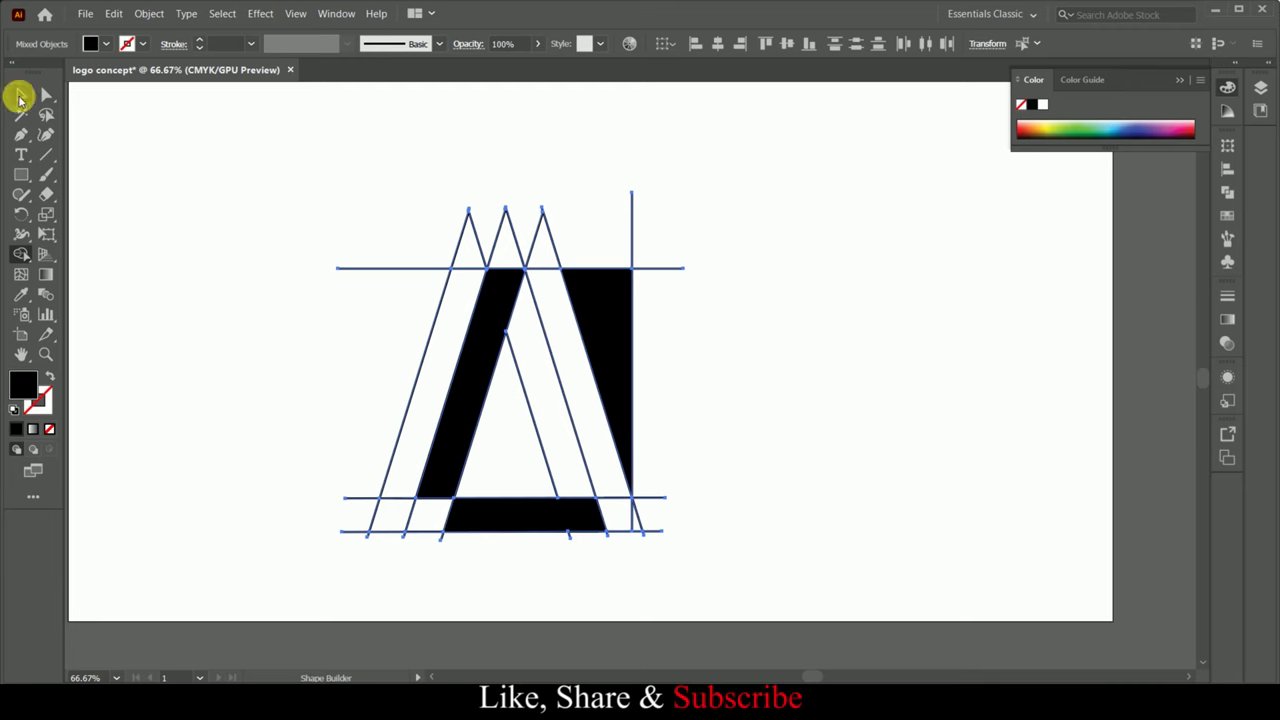
left_click(573, 452)
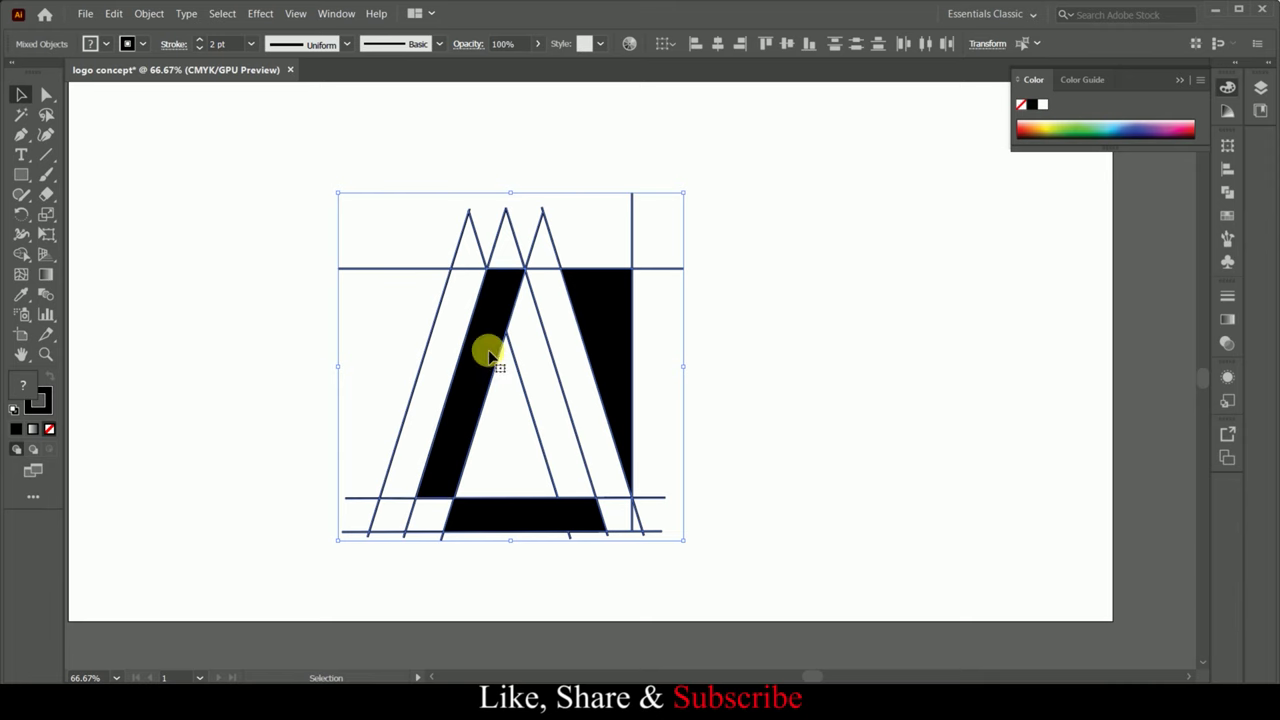
- Delete the top construction lines, inner diagonals and the white piece at bottom left
left_click(240, 235)
key("a")
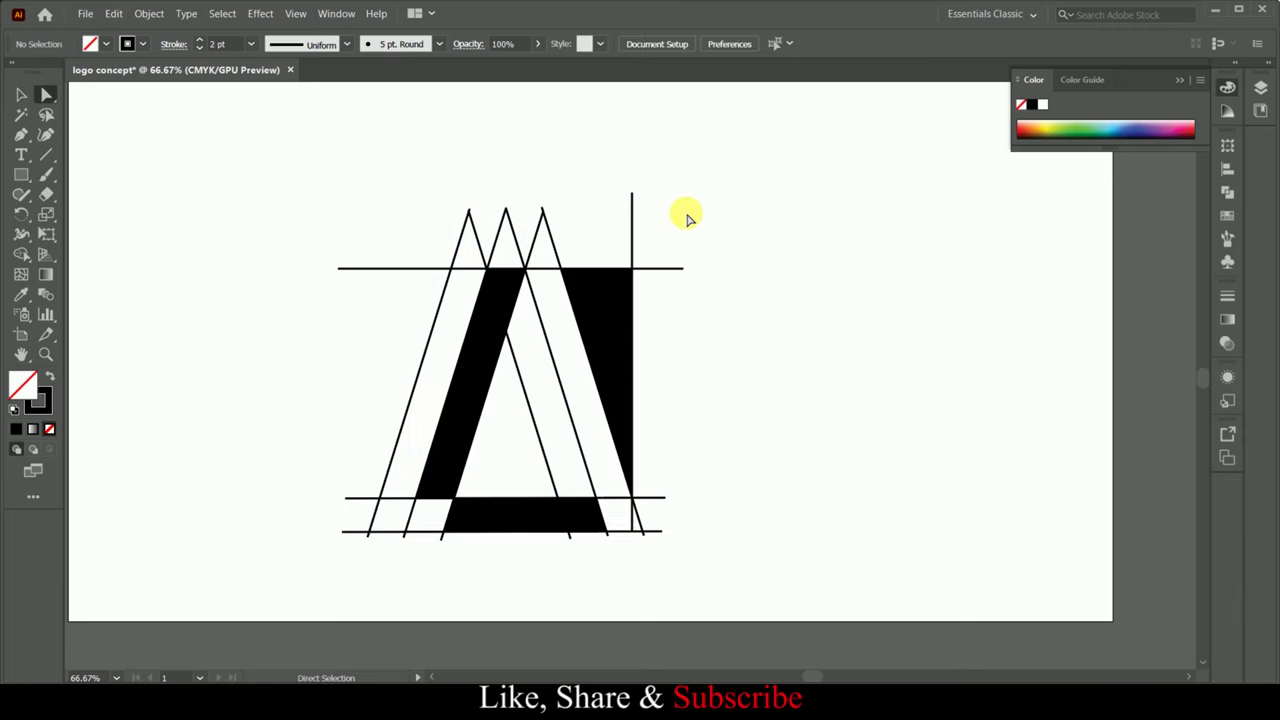
left_click_drag(363, 232, 357, 226)
key("Delete")
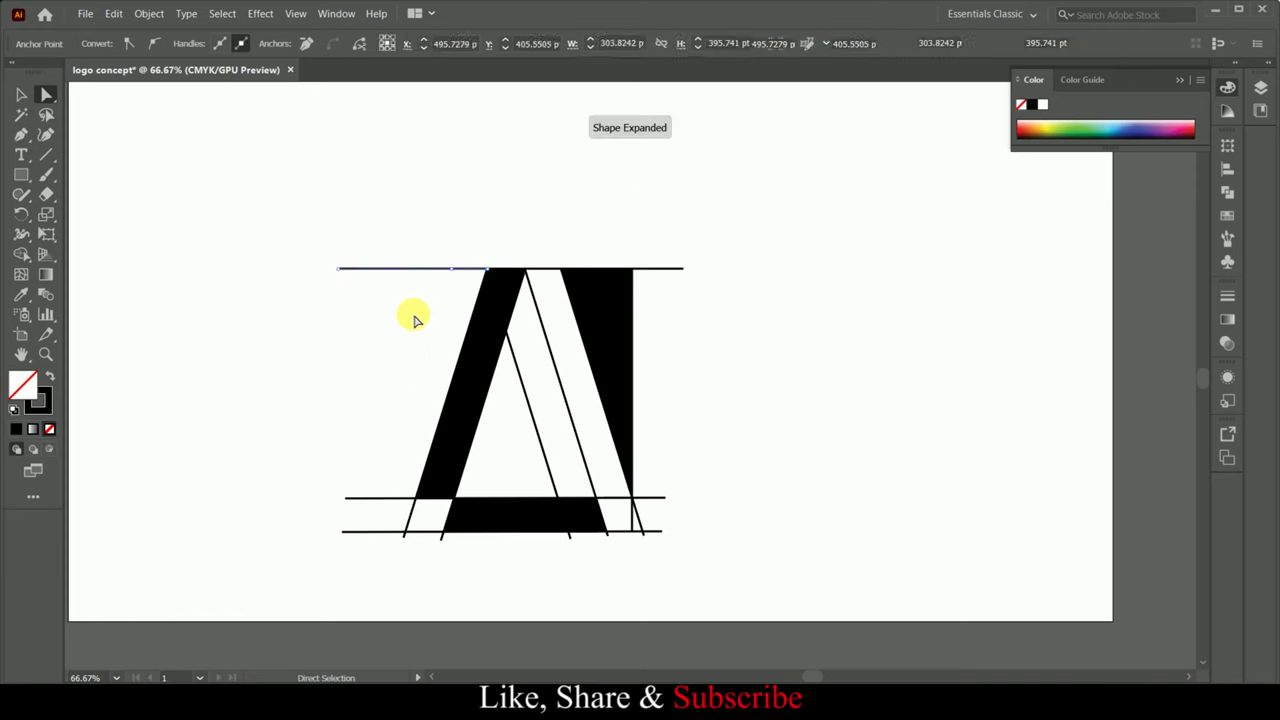
key("Delete")
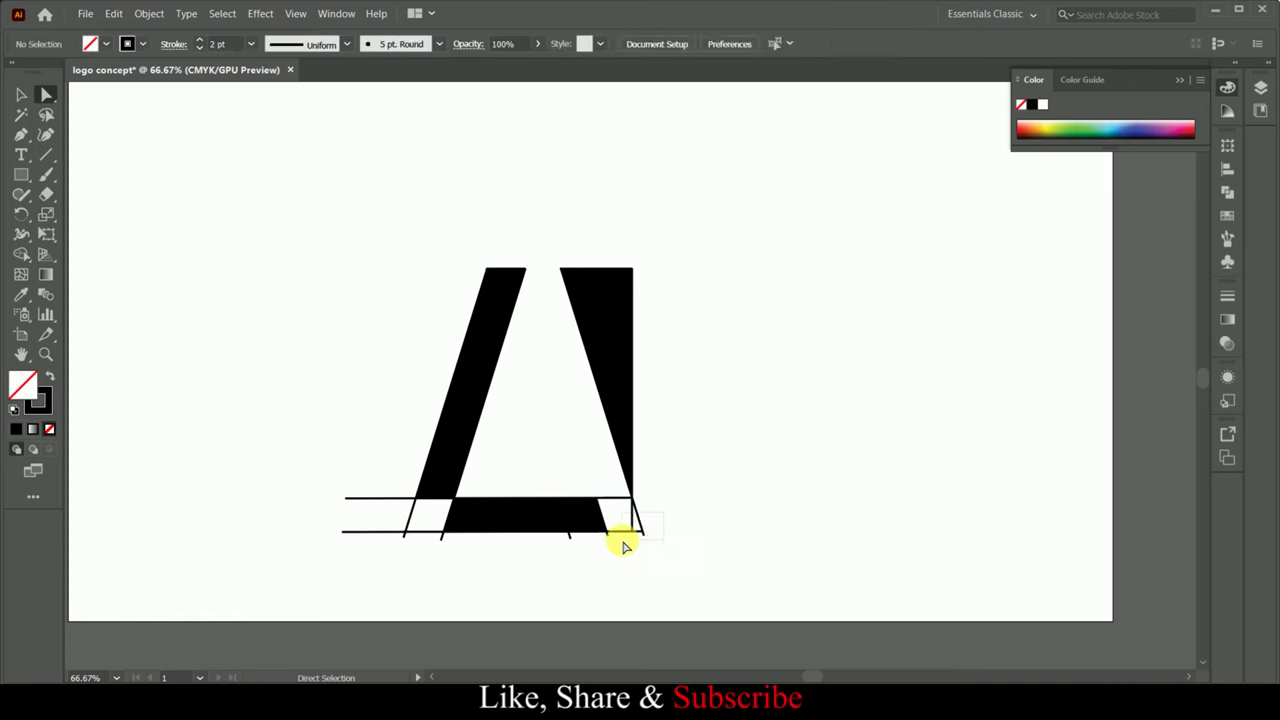
left_click(625, 538)
scroll(630, 538, "up", 5)
scroll(686, 571, "down", 2)
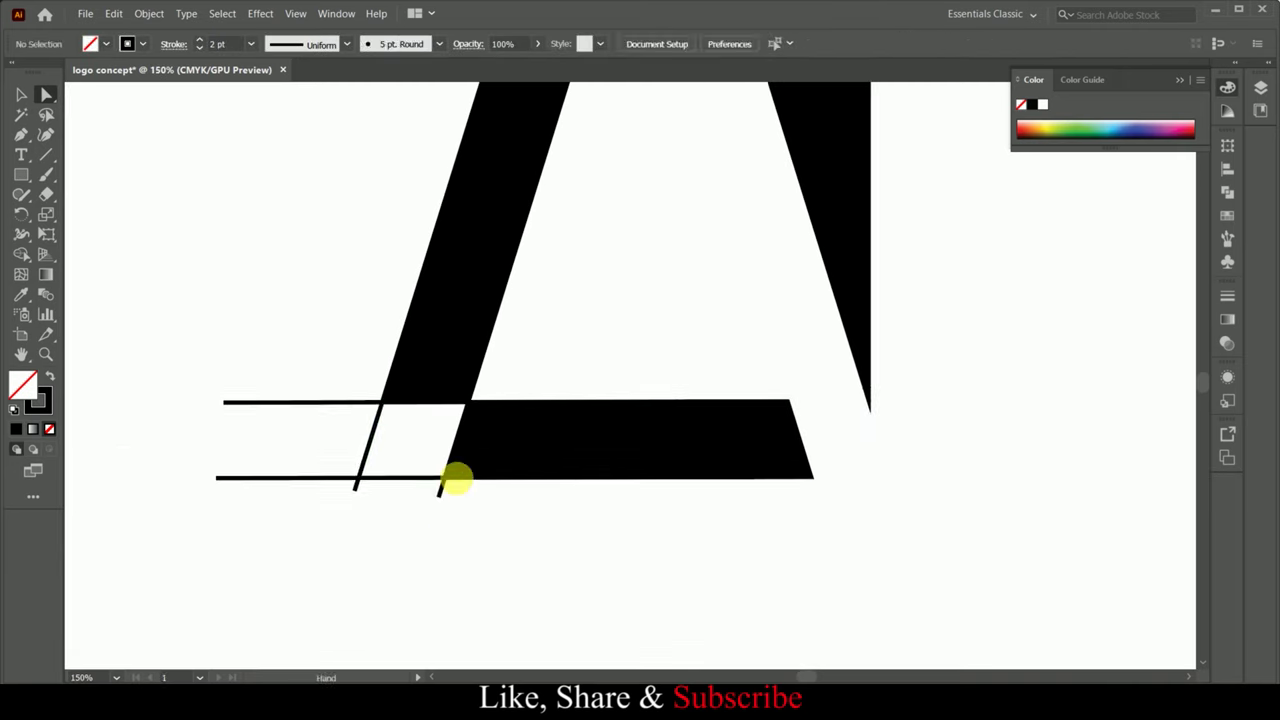
left_click(383, 492)
key("Delete")
- Delete the stray left lines, zoom out, and nudge the left bar and bottom bar into place
left_click(21, 94)
scroll(414, 437, "down", 5)
scroll(97, 246, "up", 2)
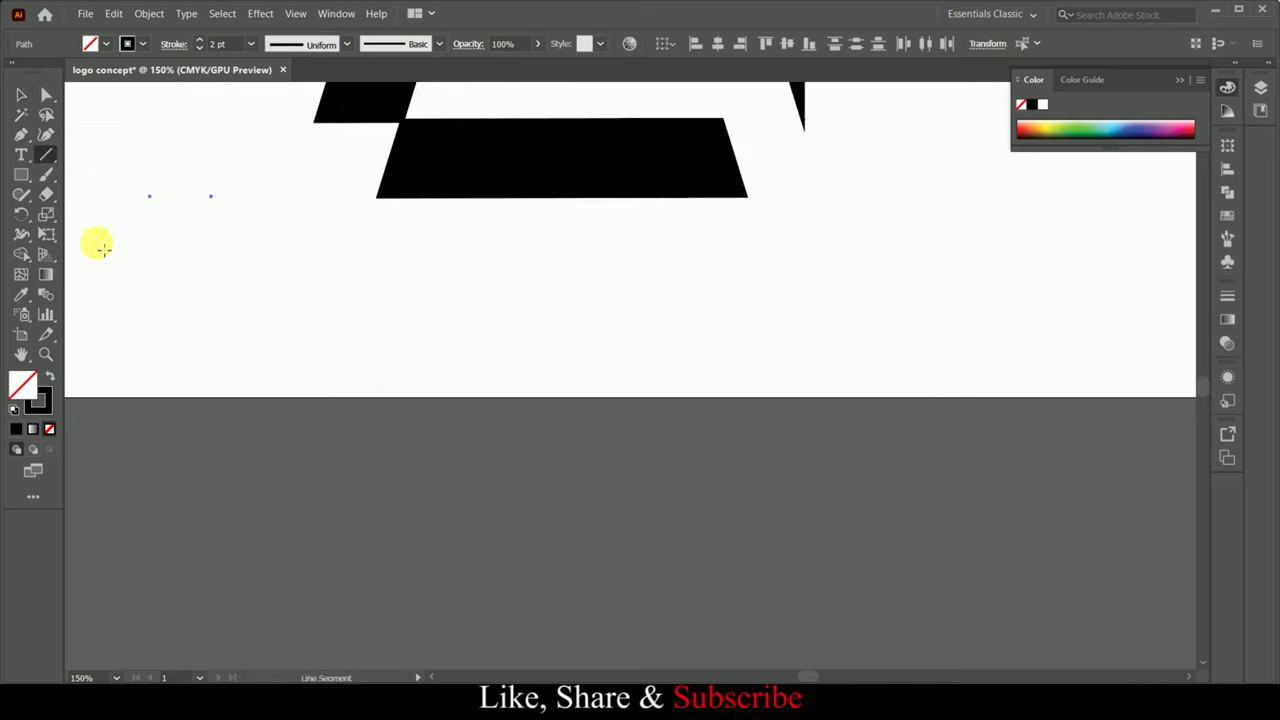
left_click_drag(97, 246, 262, 272)
key("Delete")
key("ctrl+0")
mouse_move(405, 345)
left_mouse_down()
mouse_move(384, 330)
mouse_move(413, 347)
left_mouse_up()
left_click_drag(503, 479, 519, 492)
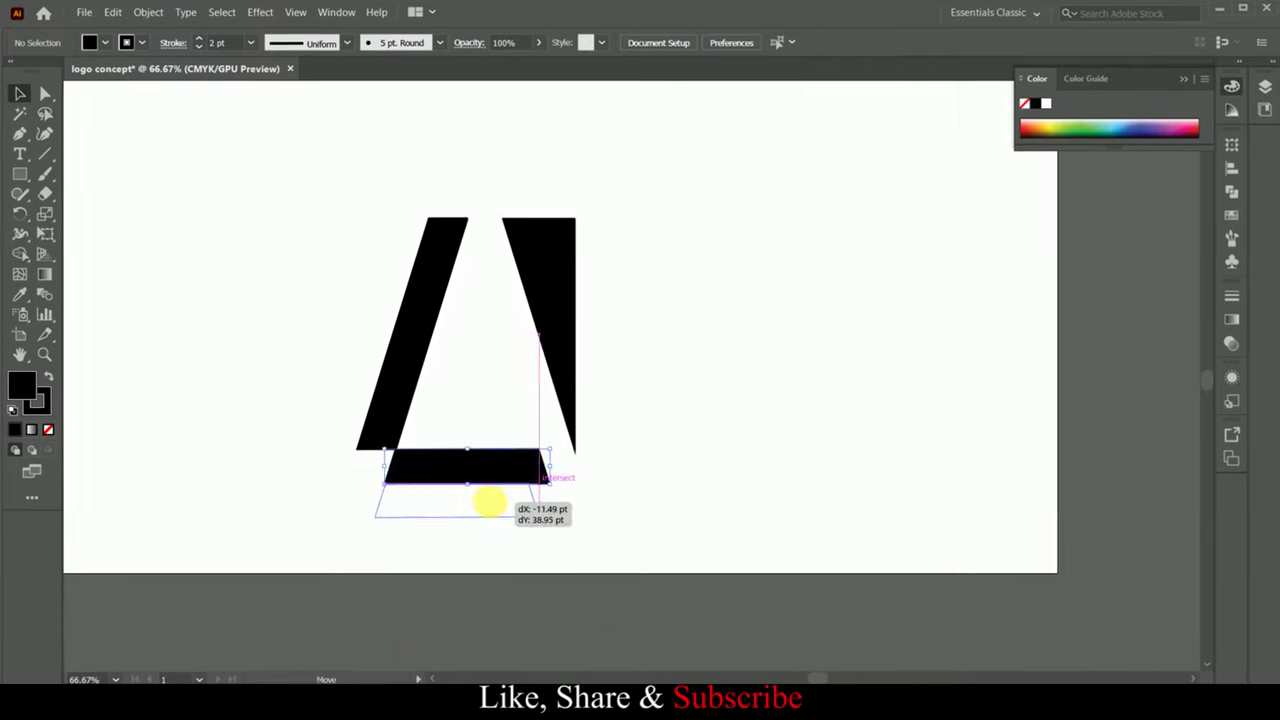
- Lower the base bar and right triangle, trying then undoing Vertical Align Center
left_click_drag(519, 492, 491, 508)
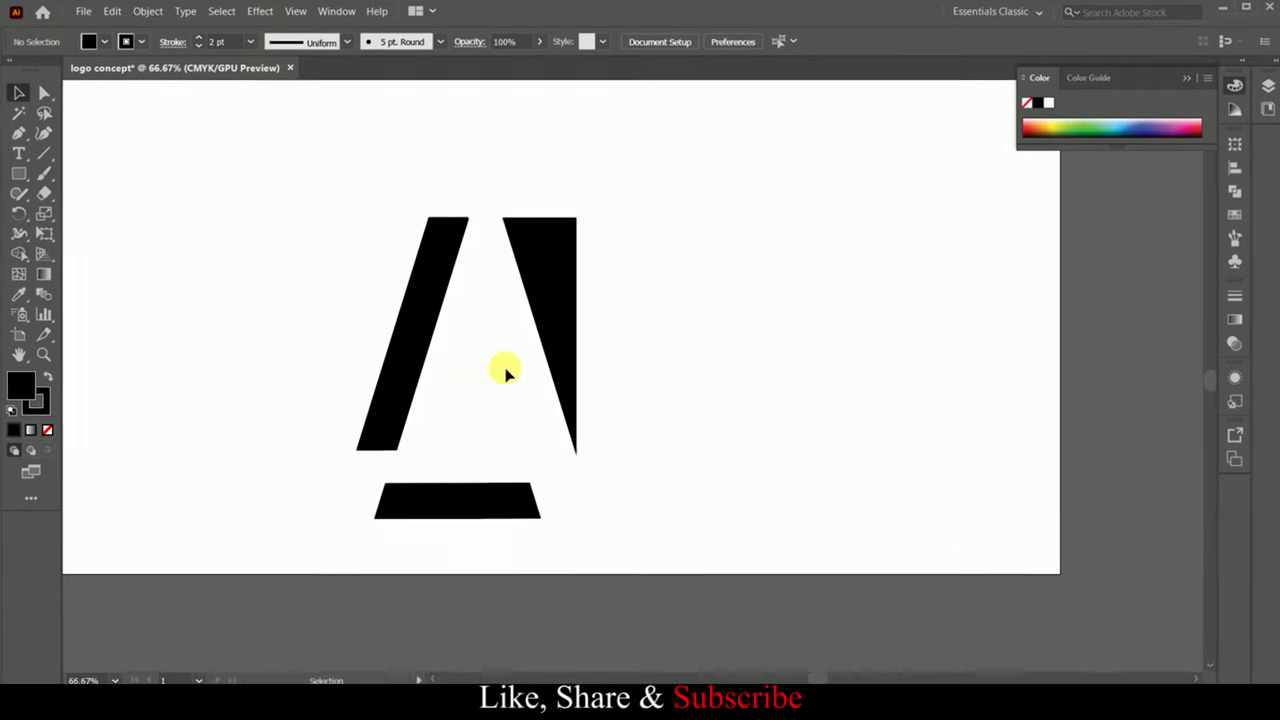
left_click(561, 285)
left_click_drag(565, 287, 581, 360)
left_click(734, 368)
left_click(586, 408)
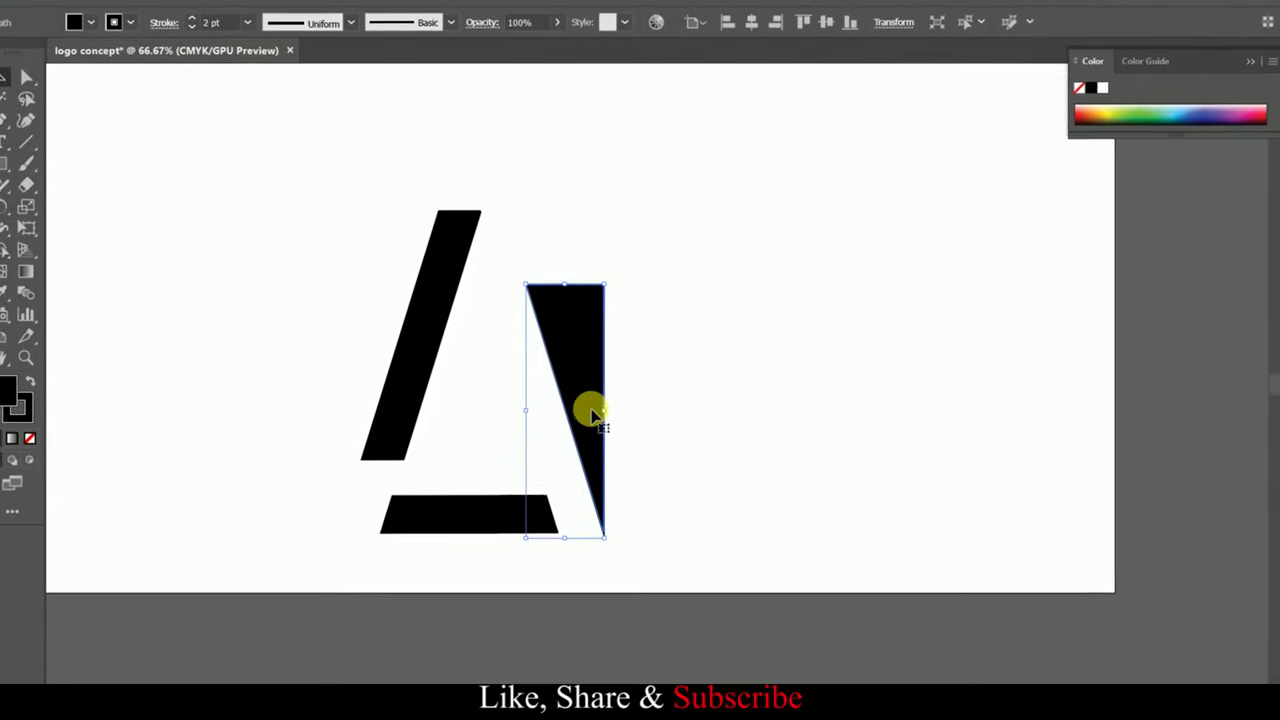
left_click(549, 526, "shift")
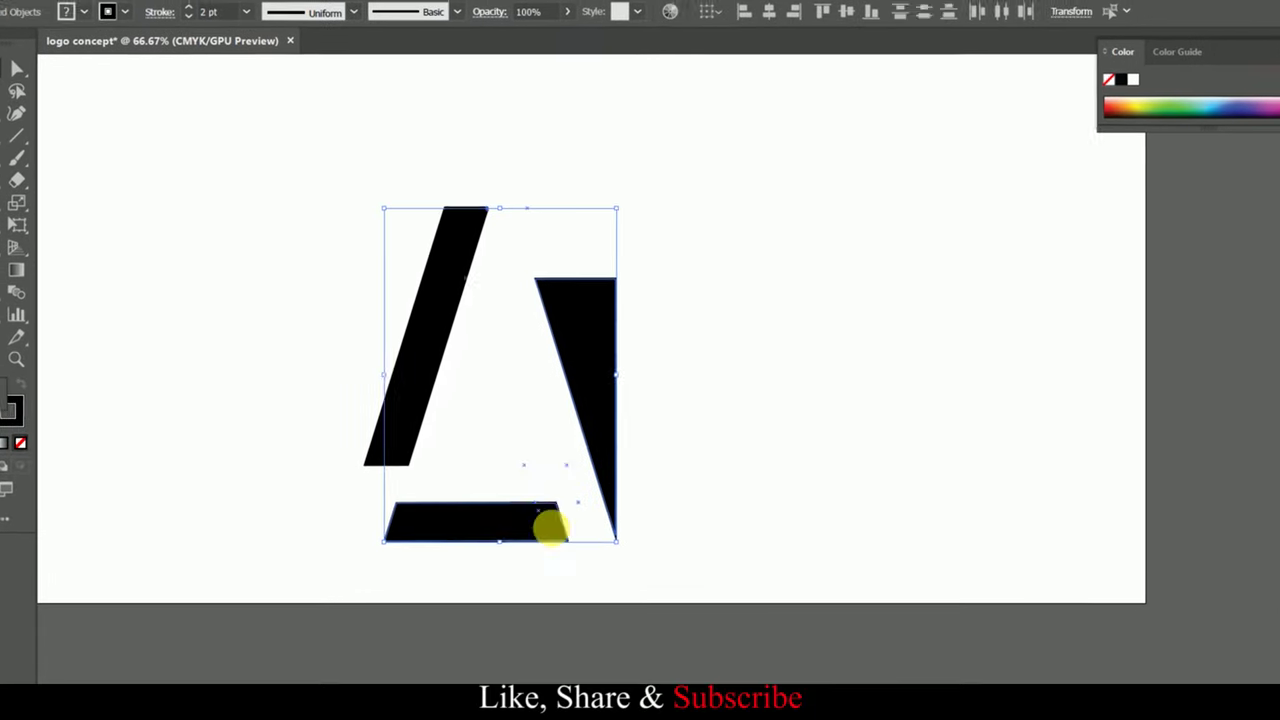
left_click(855, 10)
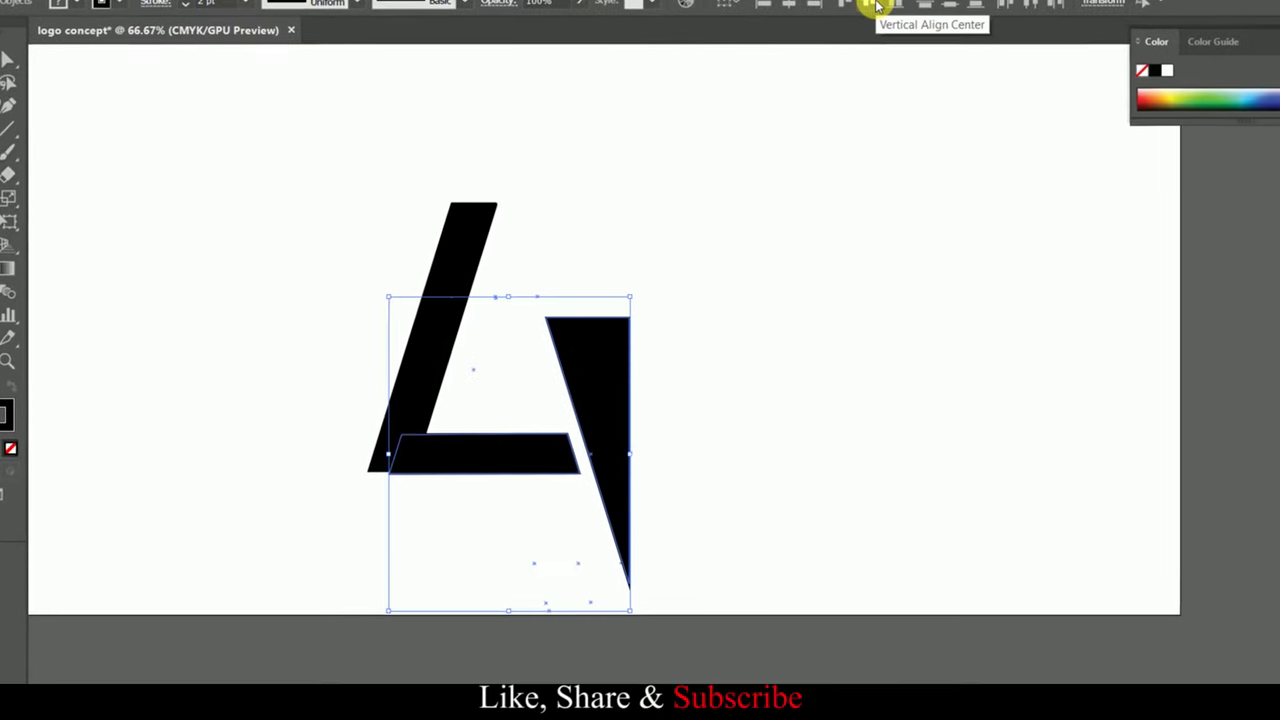
key("ctrl+z")
- Reposition the left diagonal bar higher, clear of the base bar
left_click(780, 257)
left_click_drag(437, 330, 443, 367)
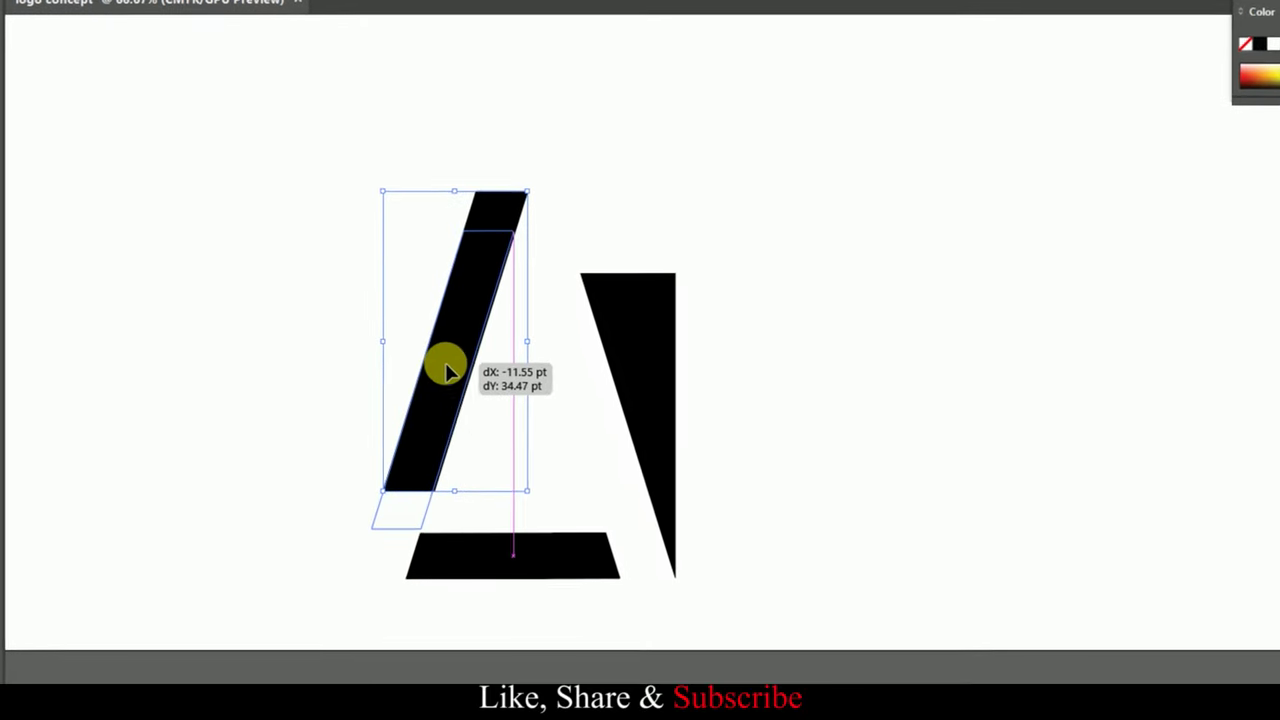
left_click_drag(443, 367, 443, 364)
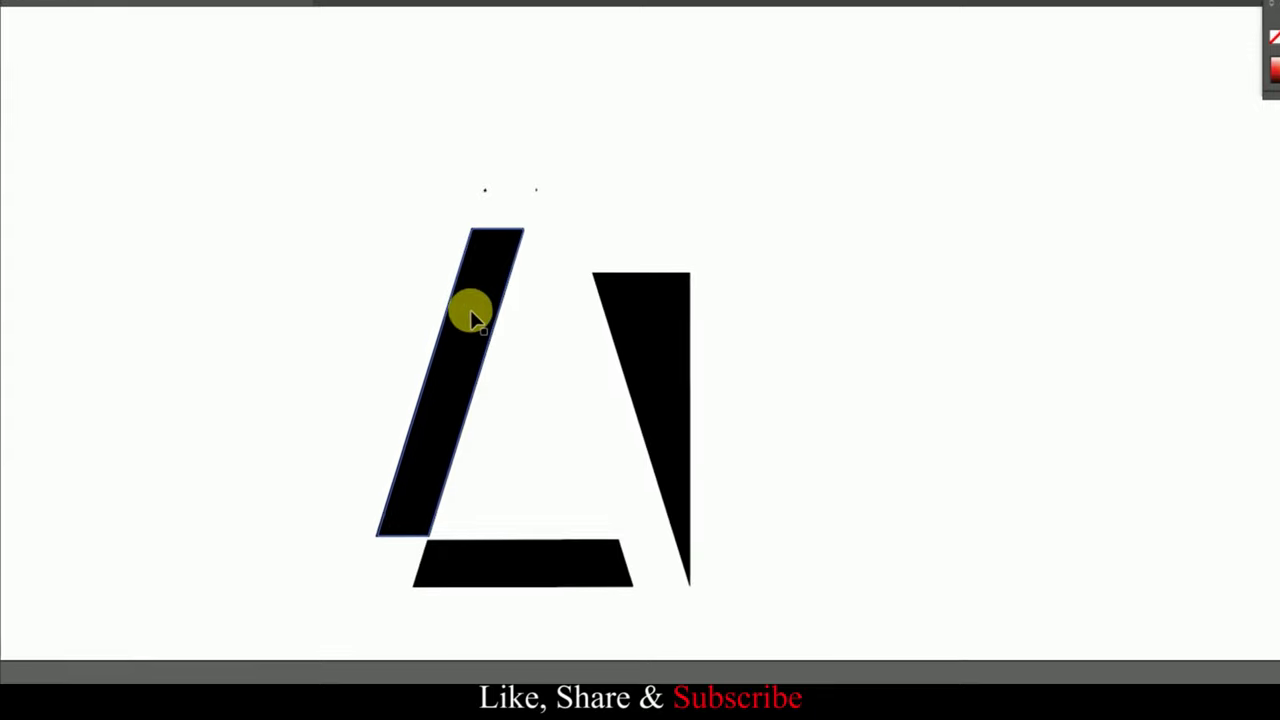
mouse_move(471, 314)
left_mouse_down()
mouse_move(519, 275)
mouse_move(560, 272)
left_mouse_up()
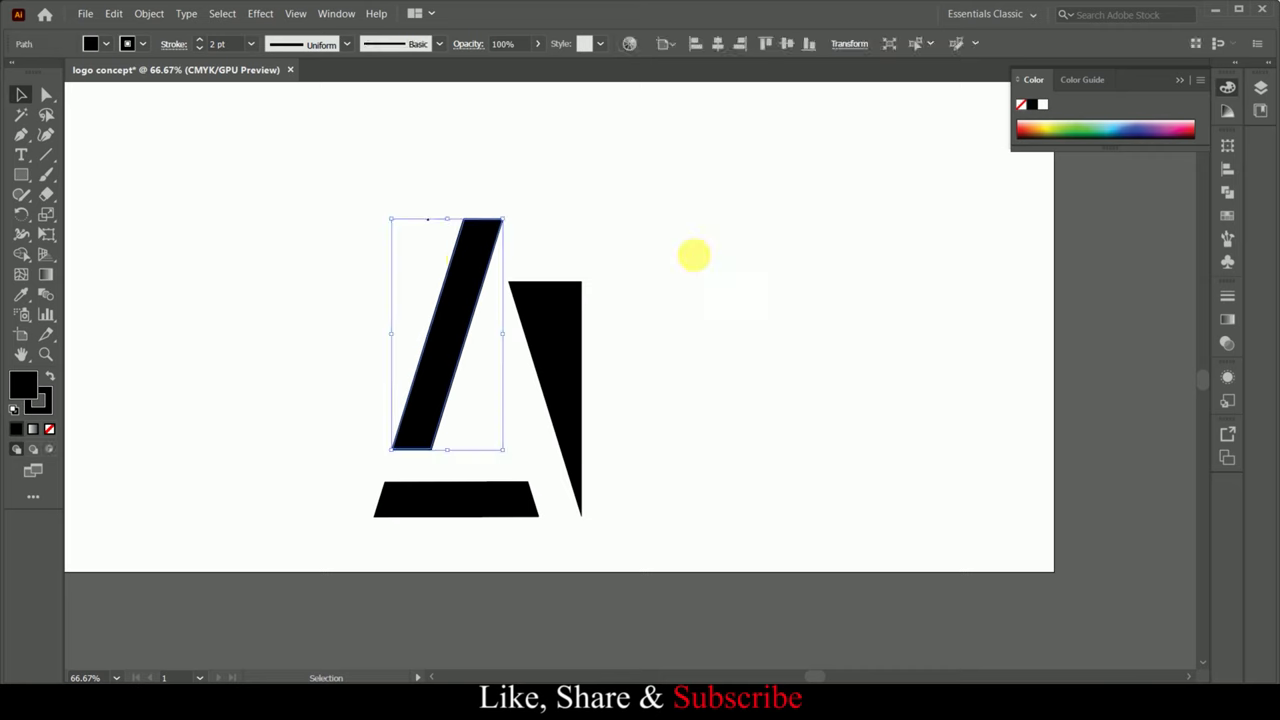
- Draw a rectangle over the top of both legs and select it with the letter pieces
left_click(22, 174)
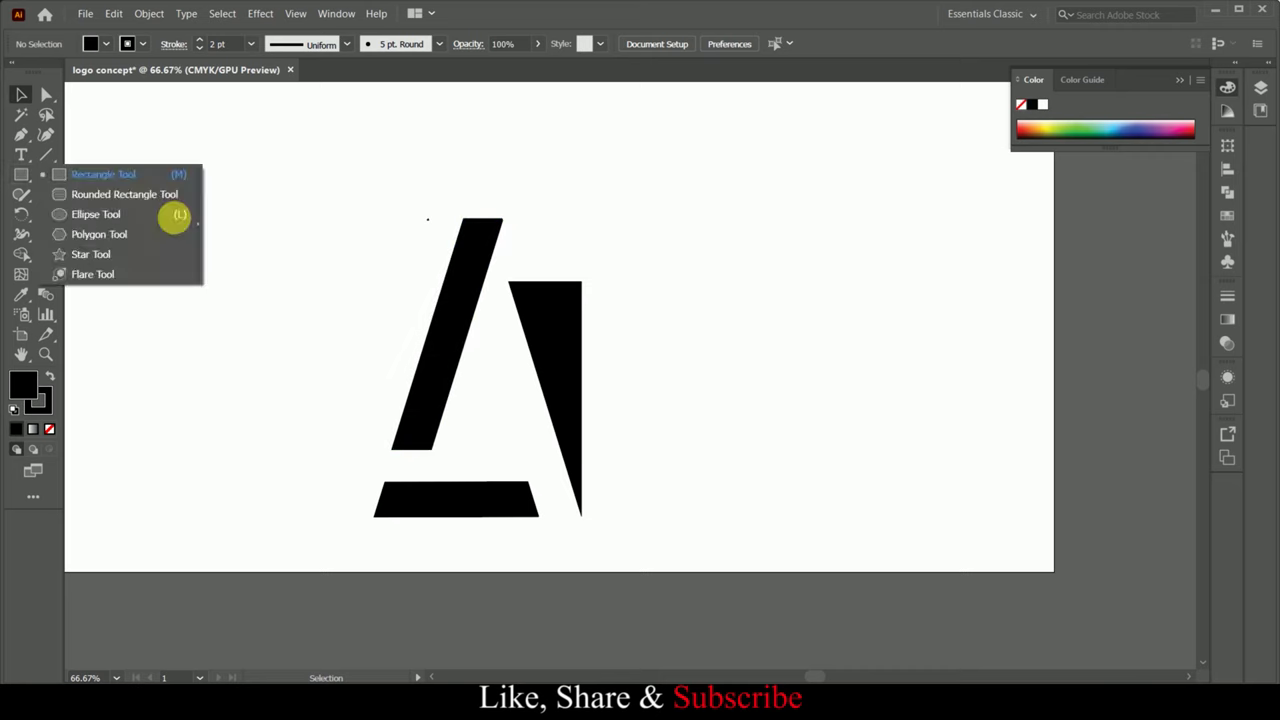
left_click(50, 177)
left_click_drag(401, 204, 624, 289)
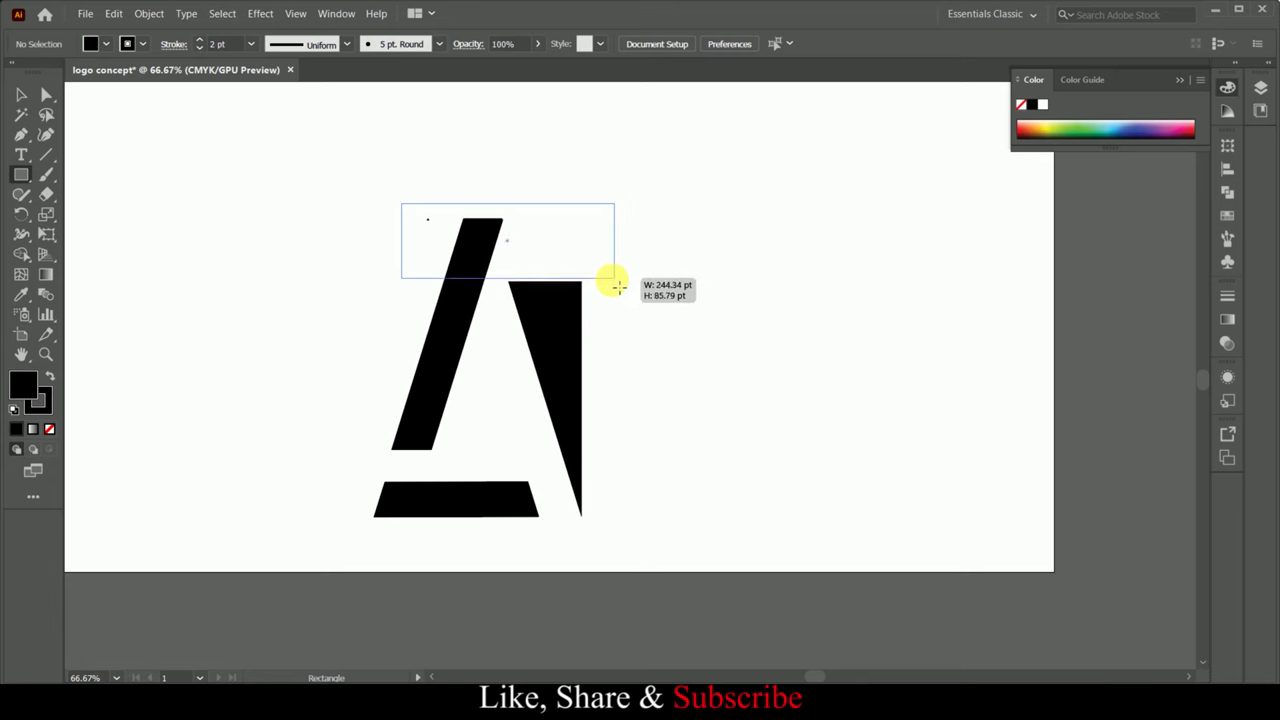
left_click_drag(616, 283, 613, 282)
left_click(22, 100)
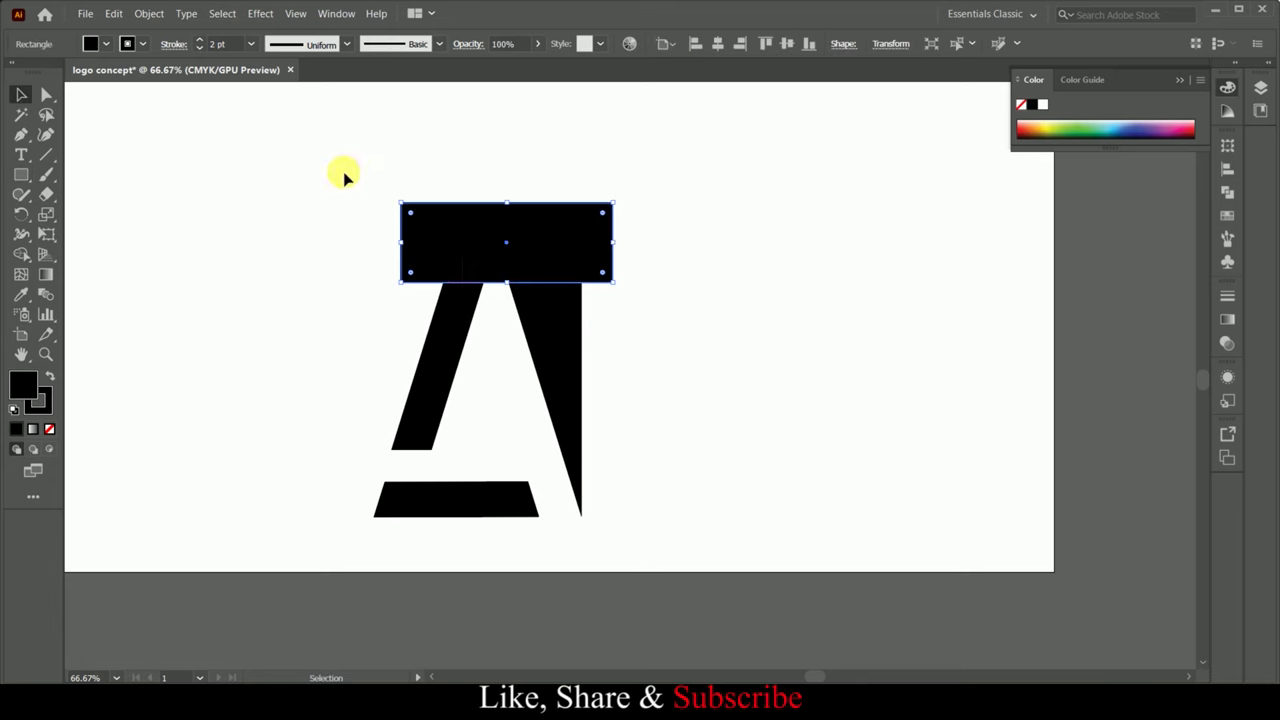
left_click_drag(343, 177, 465, 330)
- Alt-drag with Shape Builder to delete the rectangle and the left bar's overhang
left_click(21, 254)
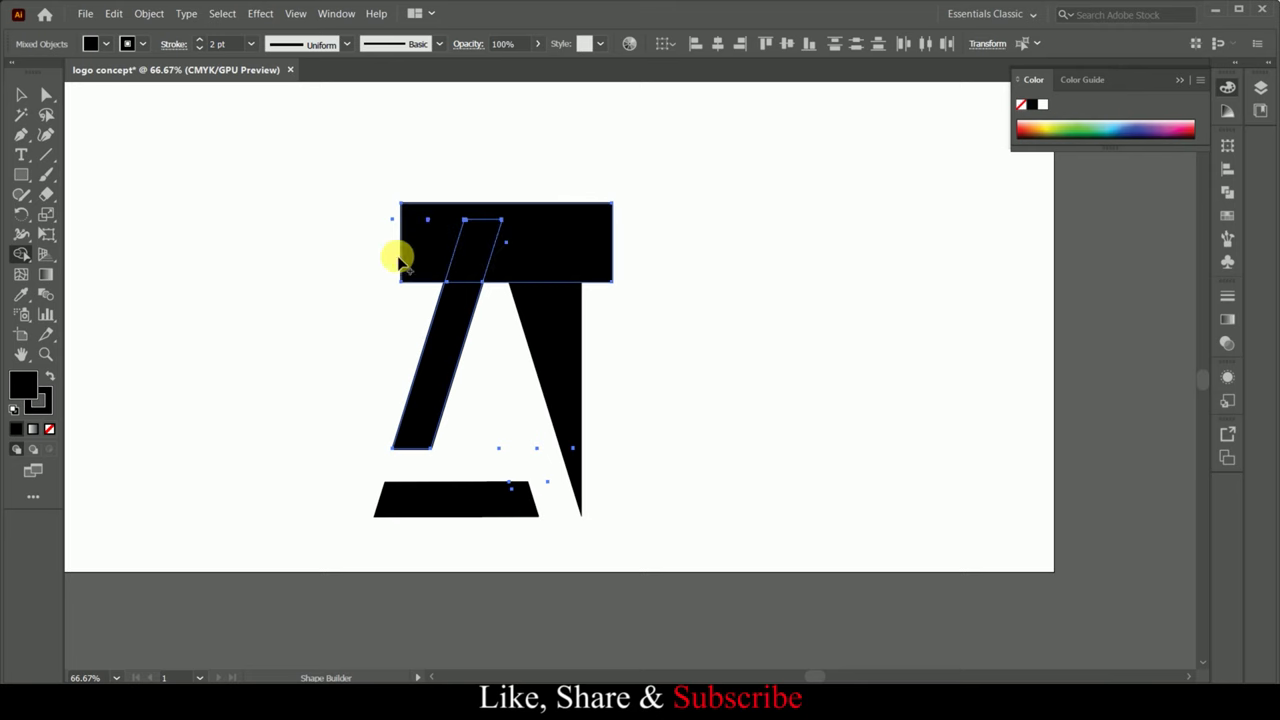
left_click_drag(371, 258, 686, 217, "alt")
left_click(22, 95)
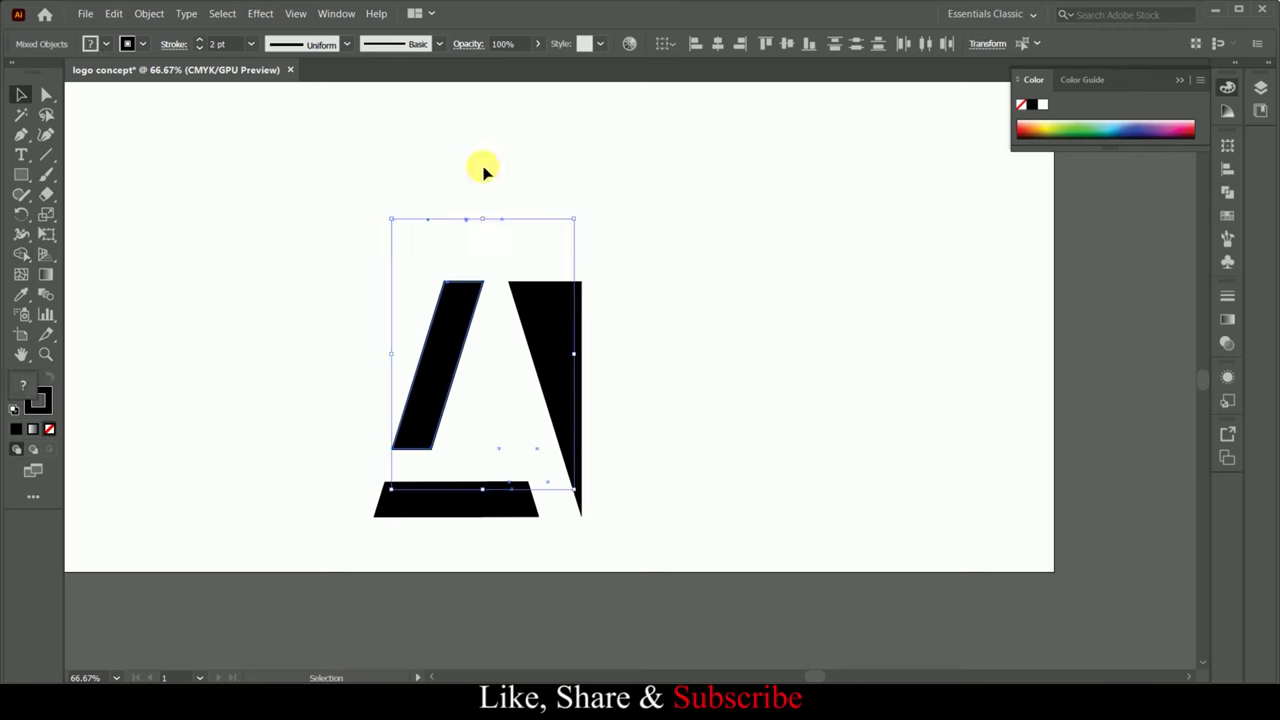
left_click(471, 226)
left_click_drag(471, 226, 309, 244)
left_click(415, 197)
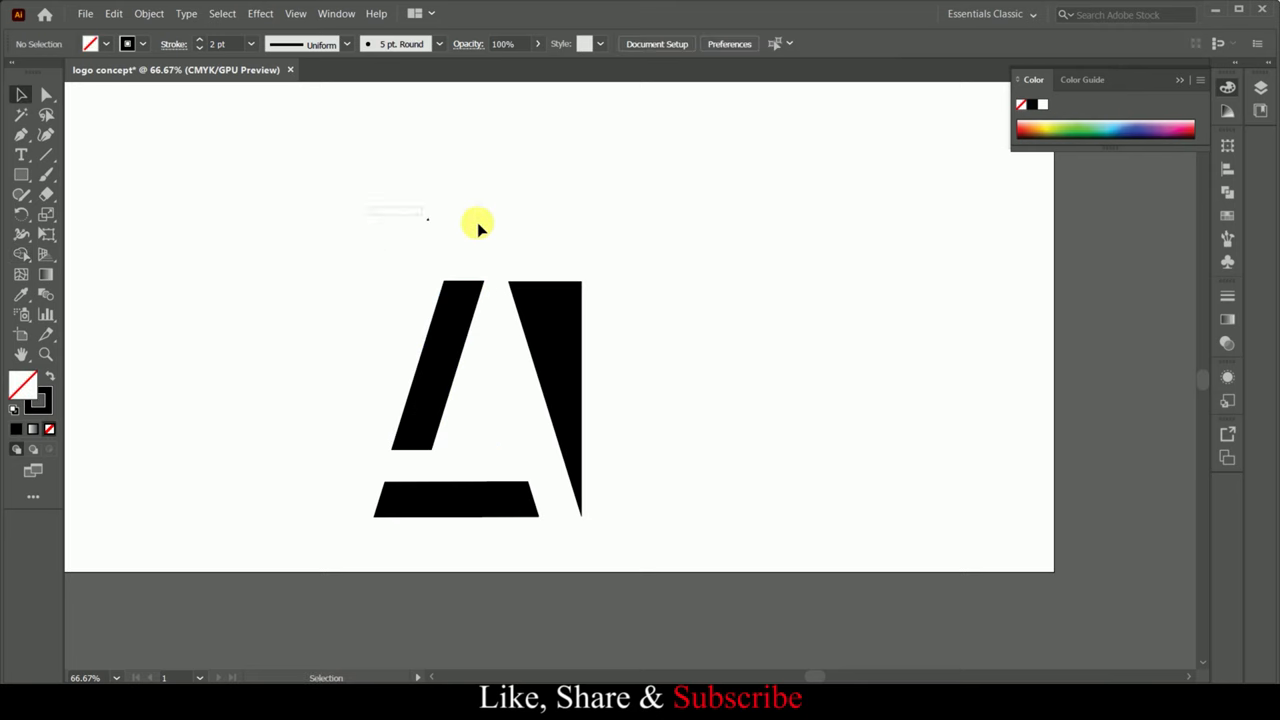
left_click_drag(477, 220, 534, 228)
left_click(581, 367)
- Select the three letter pieces and set their stroke to None
key("ctrl+a")
key("ctrl+minus")
key("ctrl+minus")
left_click(920, 40)
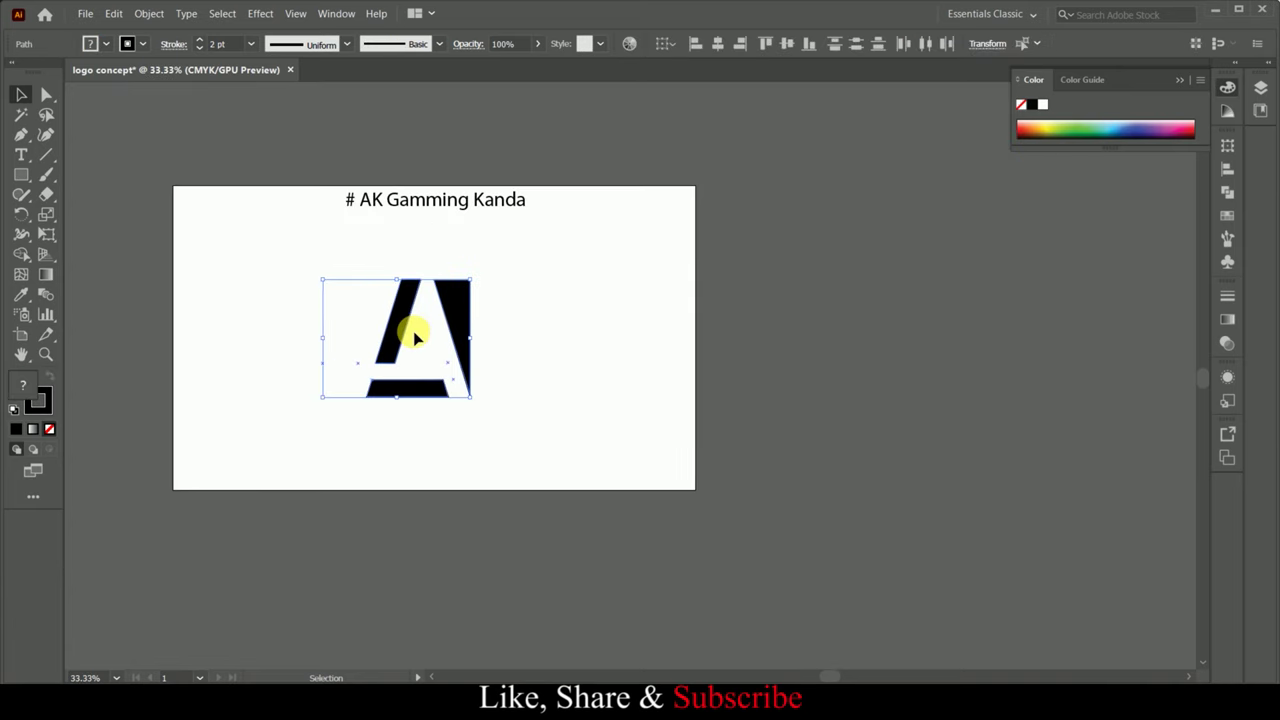
scroll(416, 338, "up", 2, "alt")
left_click(714, 367)
left_click(503, 271)
left_click_drag(666, 177, 251, 440)
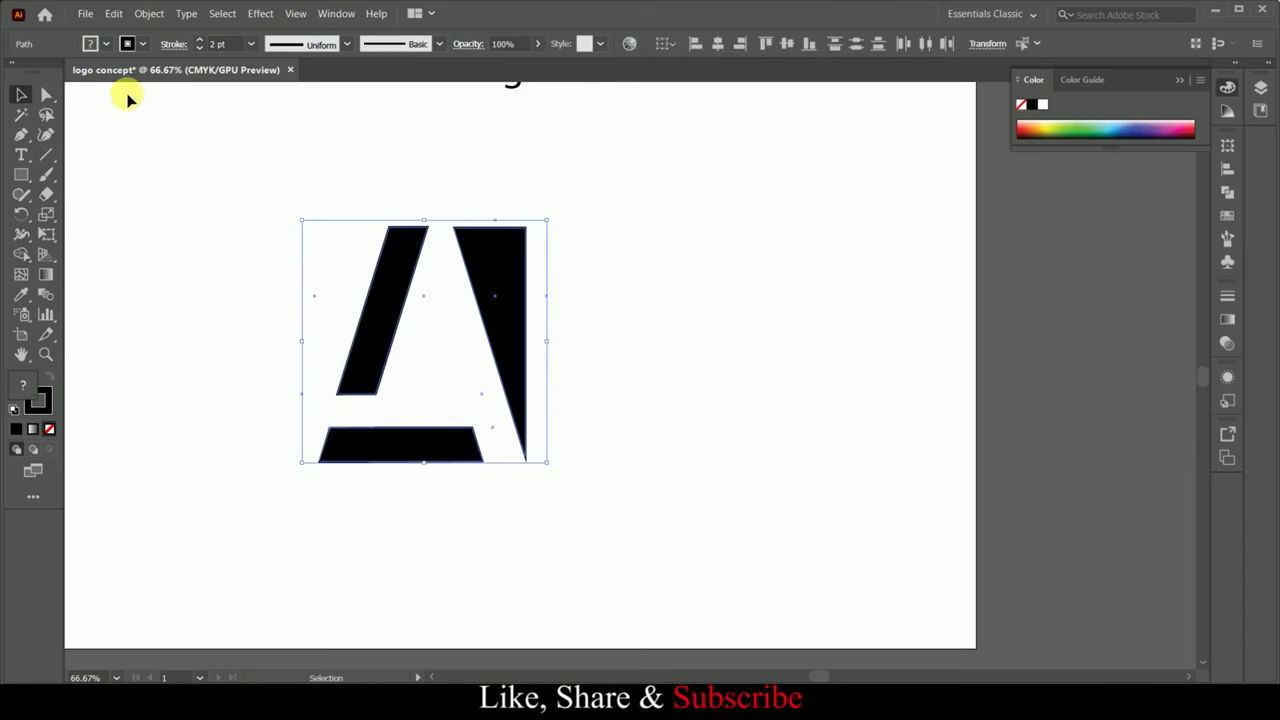
left_click(199, 48)
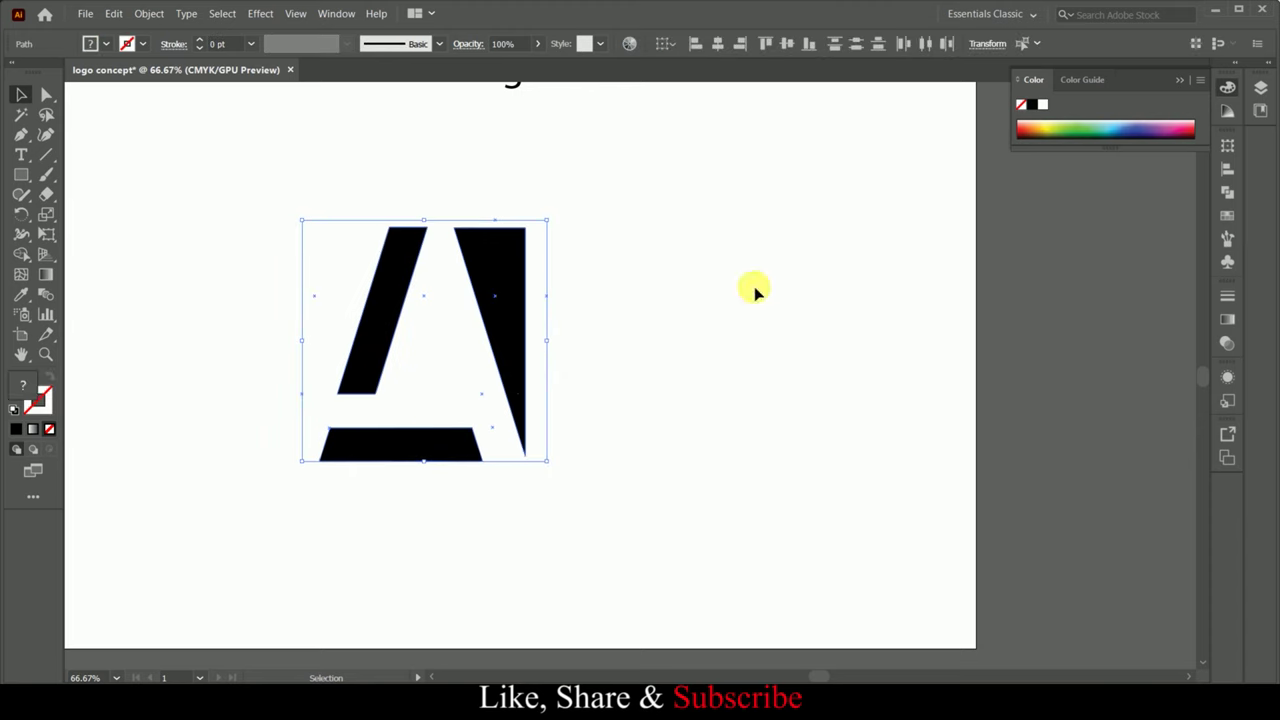
- Select all anchors and drag a Live Corner widget to round every corner of the pieces
left_click(391, 266)
key("a")
left_click_drag(550, 216, 228, 464)
left_click_drag(400, 240, 396, 238)
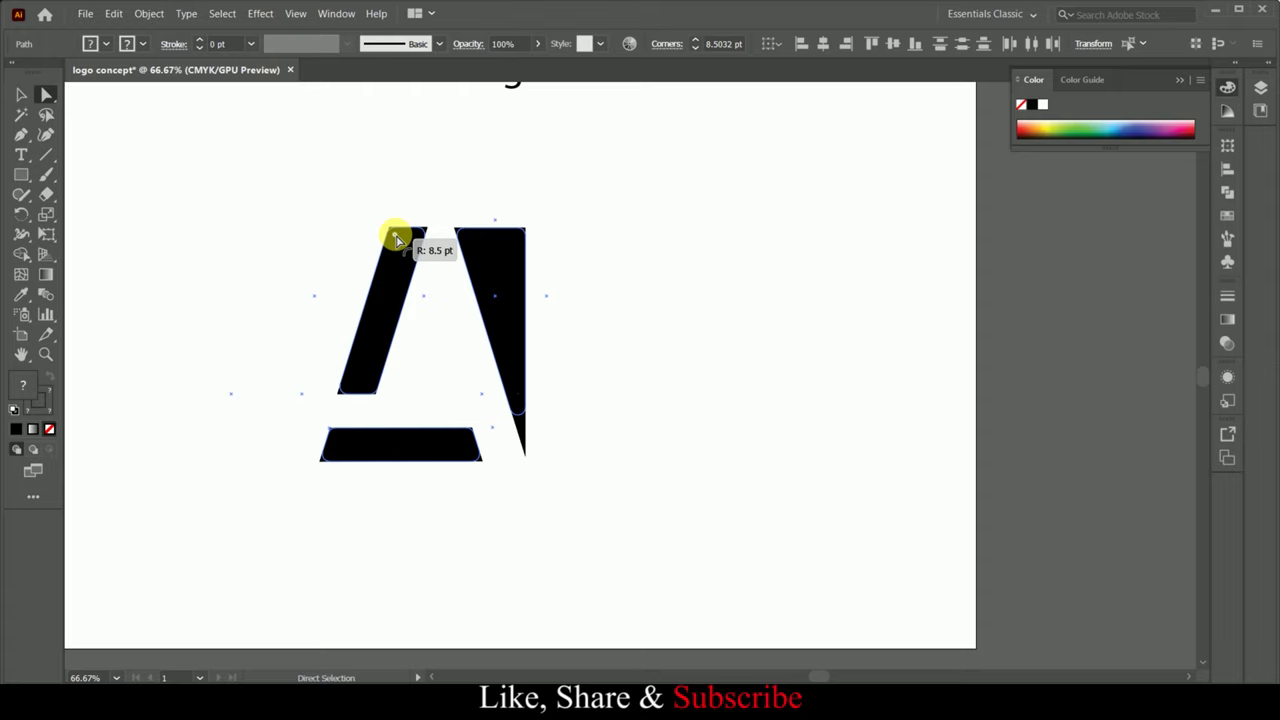
left_click(743, 346)
scroll(600, 445, "down", 1)
scroll(550, 437, "up", 2)
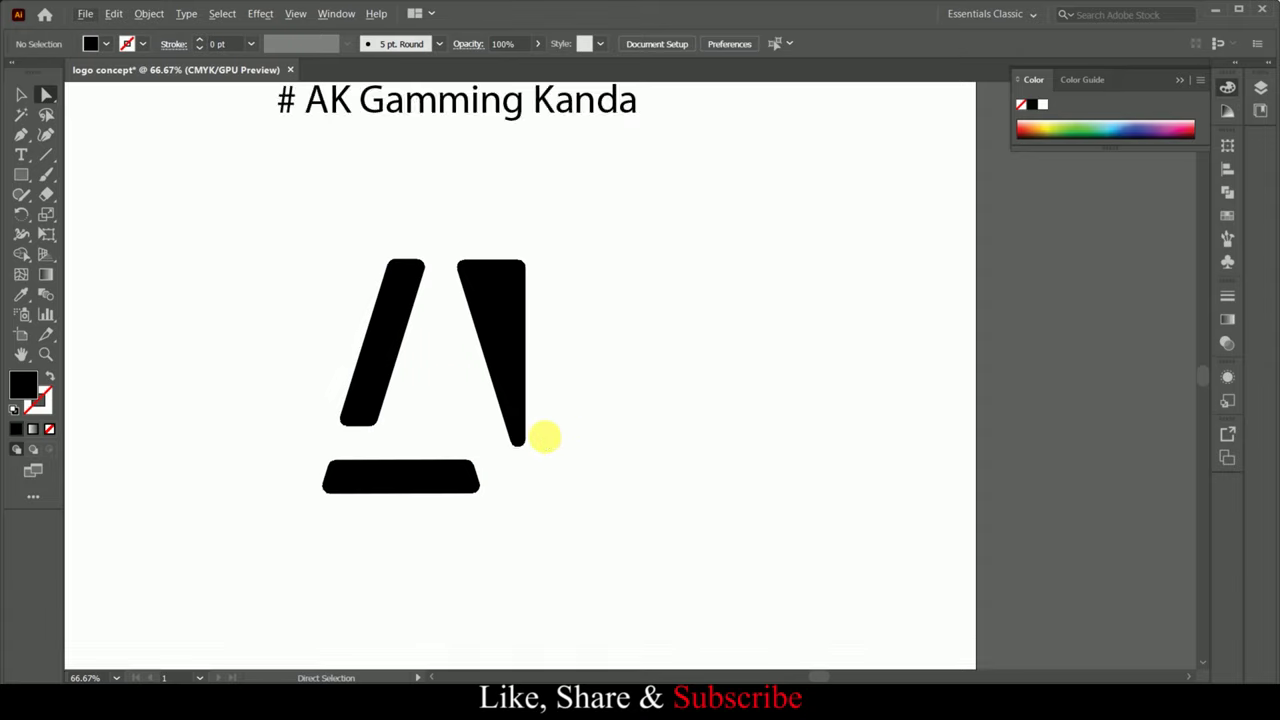
scroll(545, 437, "down", 1)
scroll(543, 434, "up", 1)
scroll(590, 424, "down", 1)
scroll(585, 425, "up", 1)
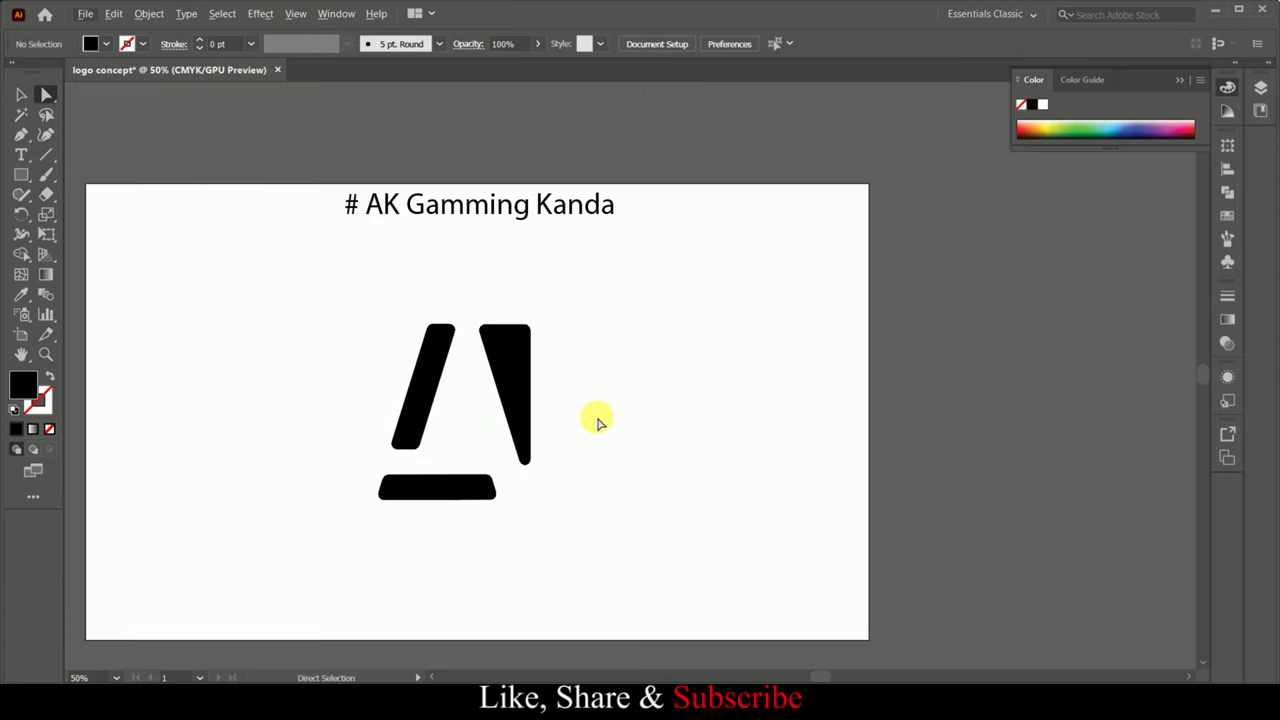
scroll(597, 421, "up", 1)
scroll(486, 380, "down", 1)
key("ctrl+a")
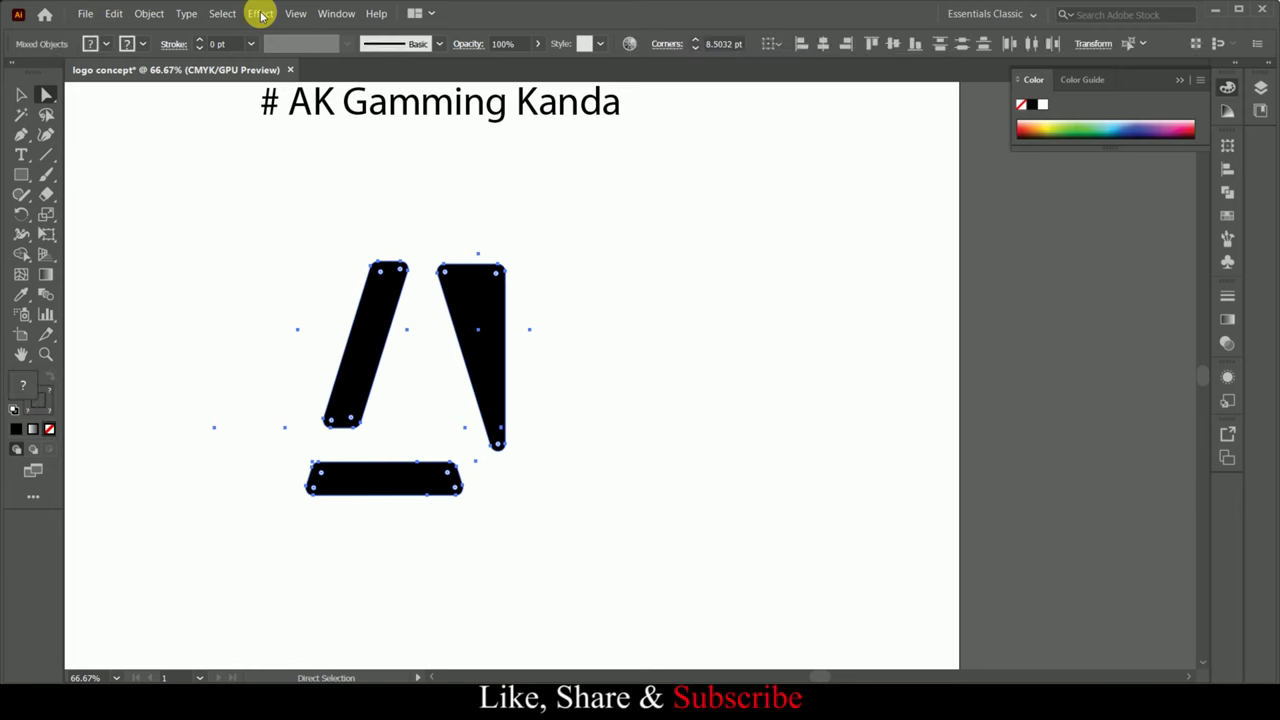
- Apply a Multiply drop shadow (75% opacity, 7 pt offsets, 5 pt blur), then deselect
left_click(260, 14)
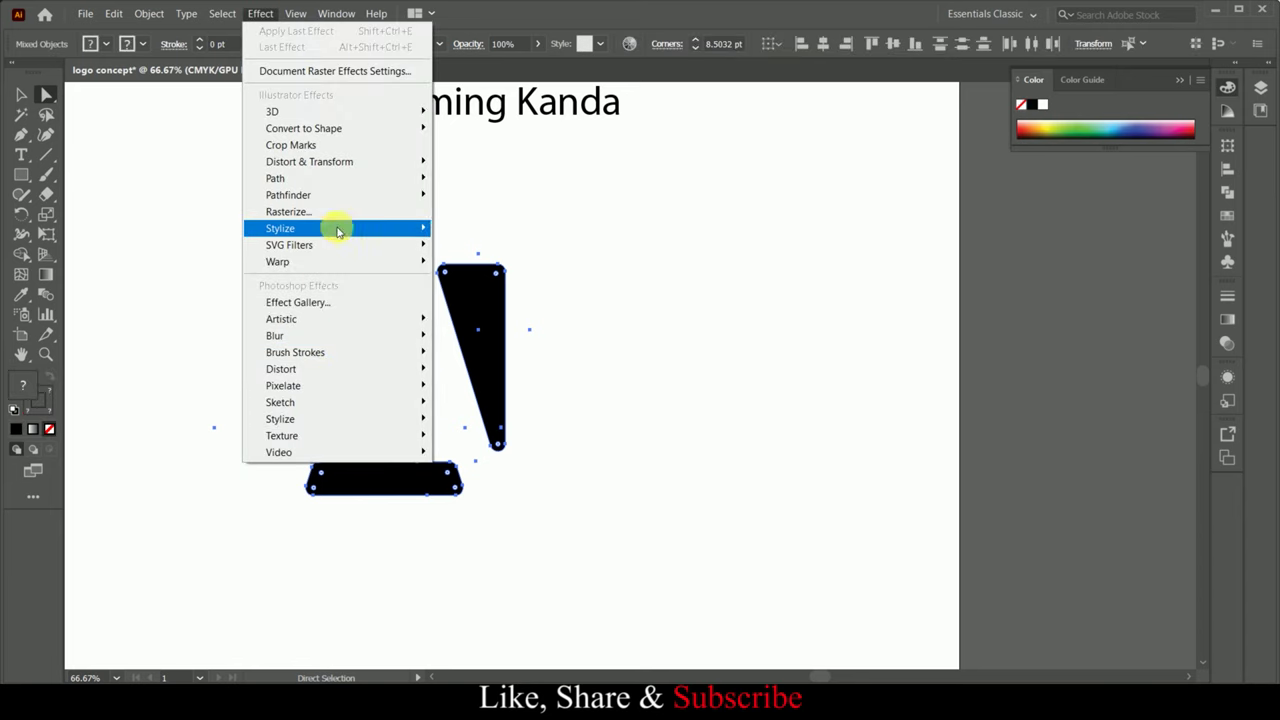
mouse_move(281, 228)
left_click(477, 236)
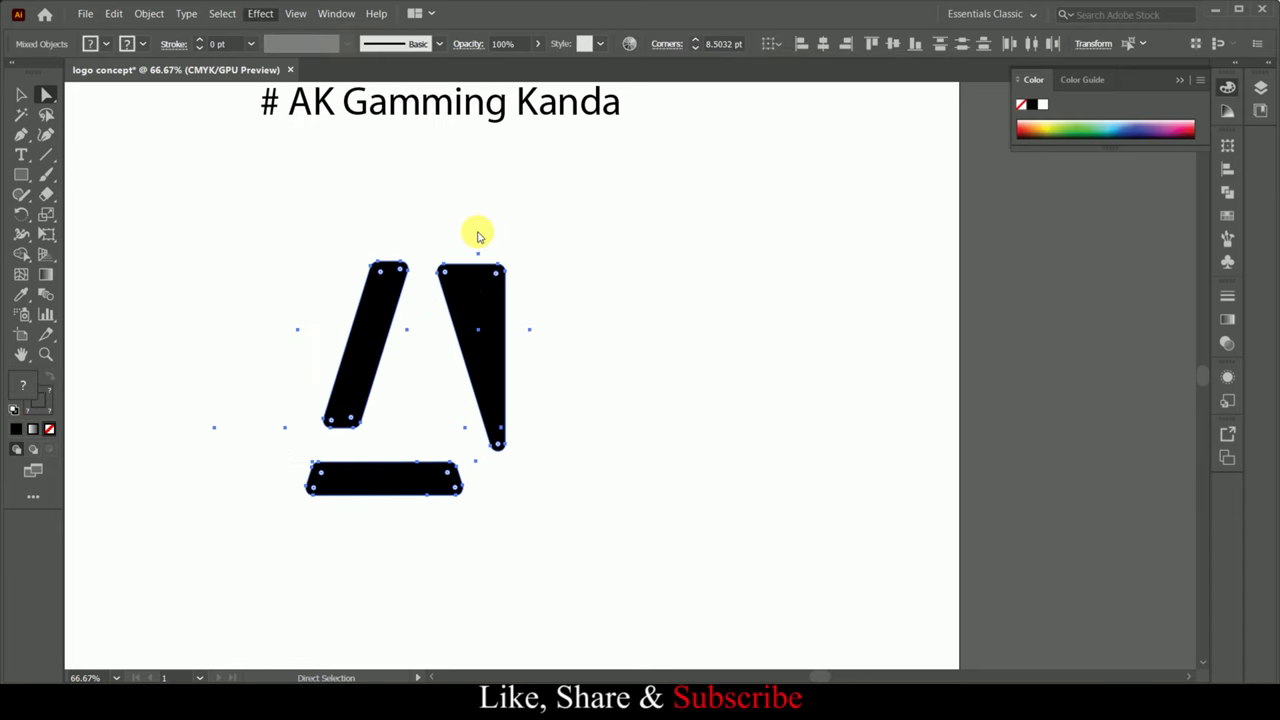
left_click(645, 440)
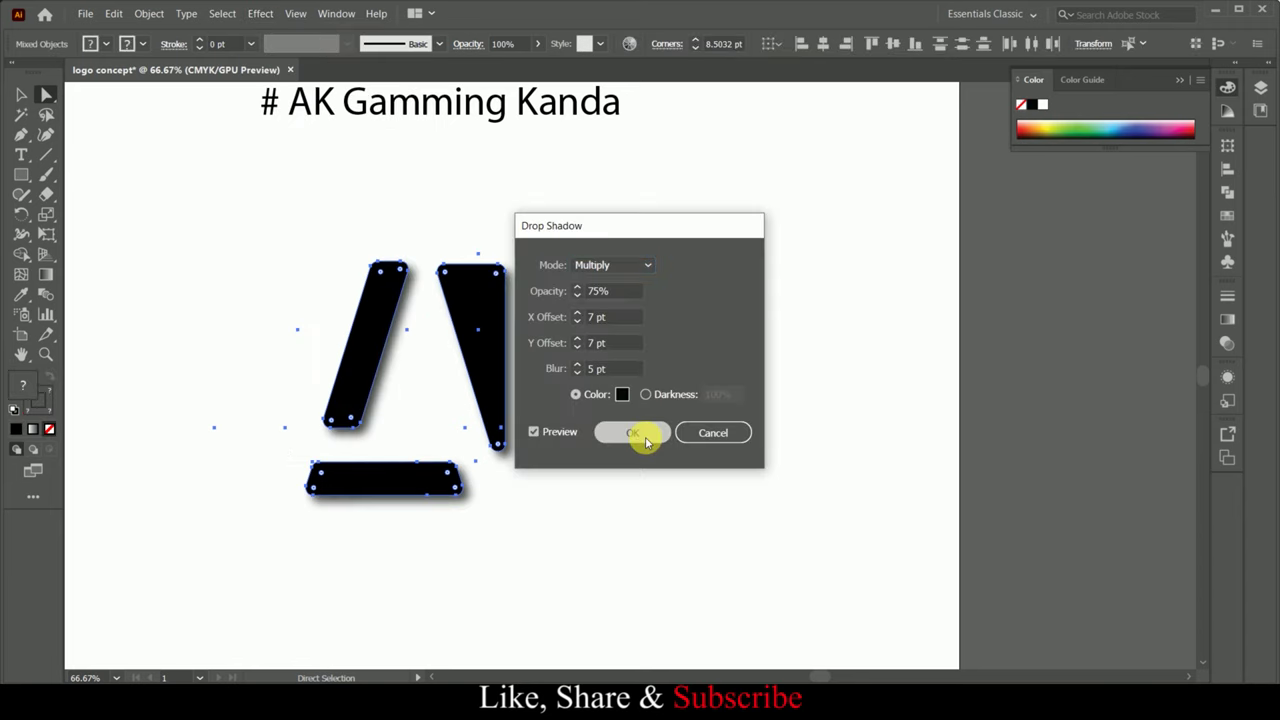
left_click(690, 380)
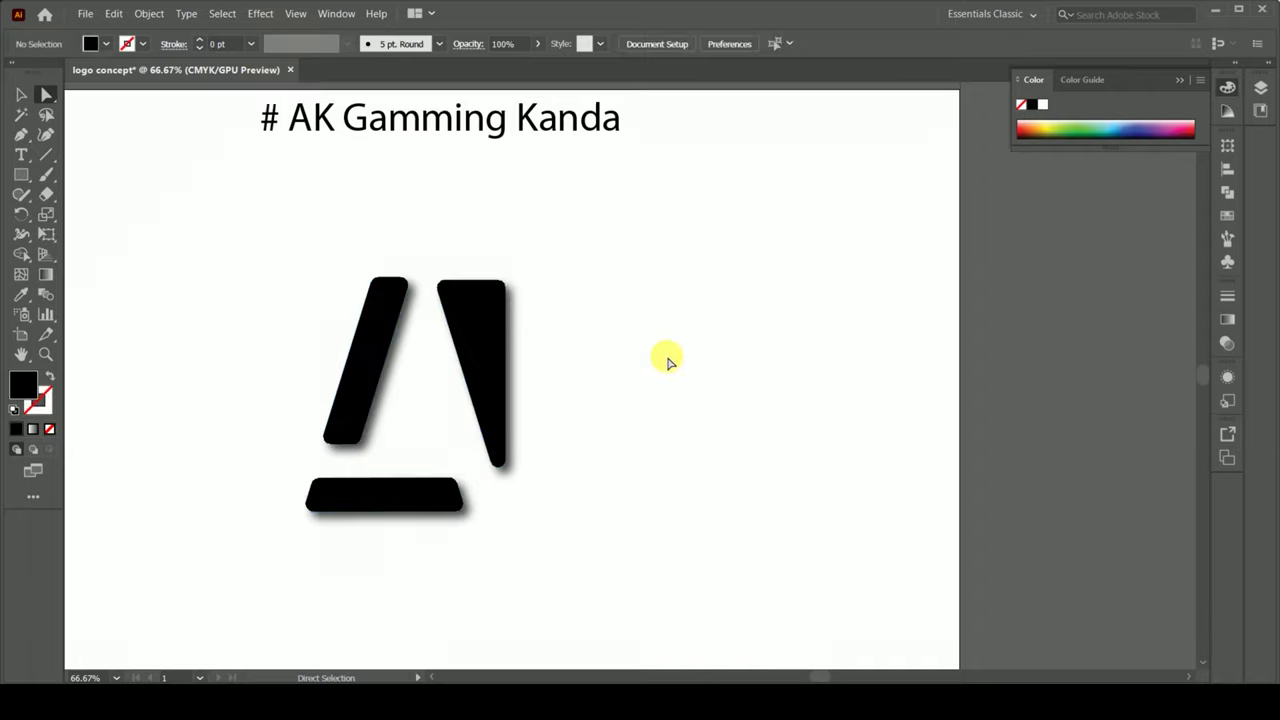